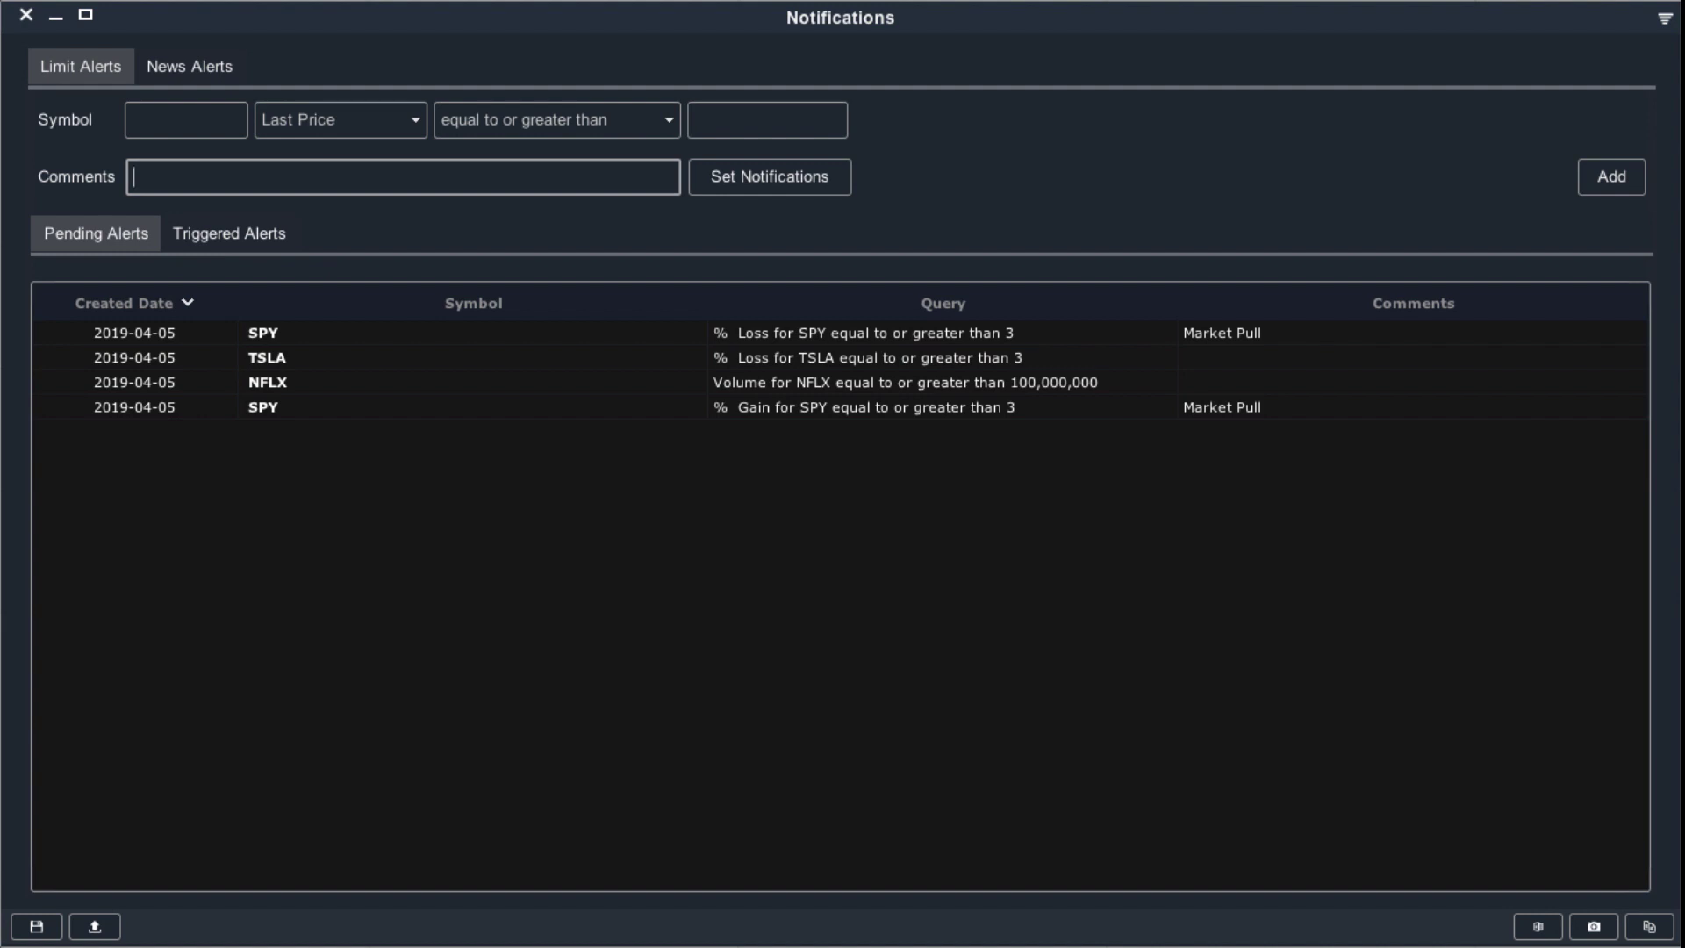
Set up an AMD alert for Last Price equal to or greater than 35, commented 'Long term resistance'
{"action": "left_click", "coordinate": [172, 122]}
{"action": "type", "text": "AMD"}
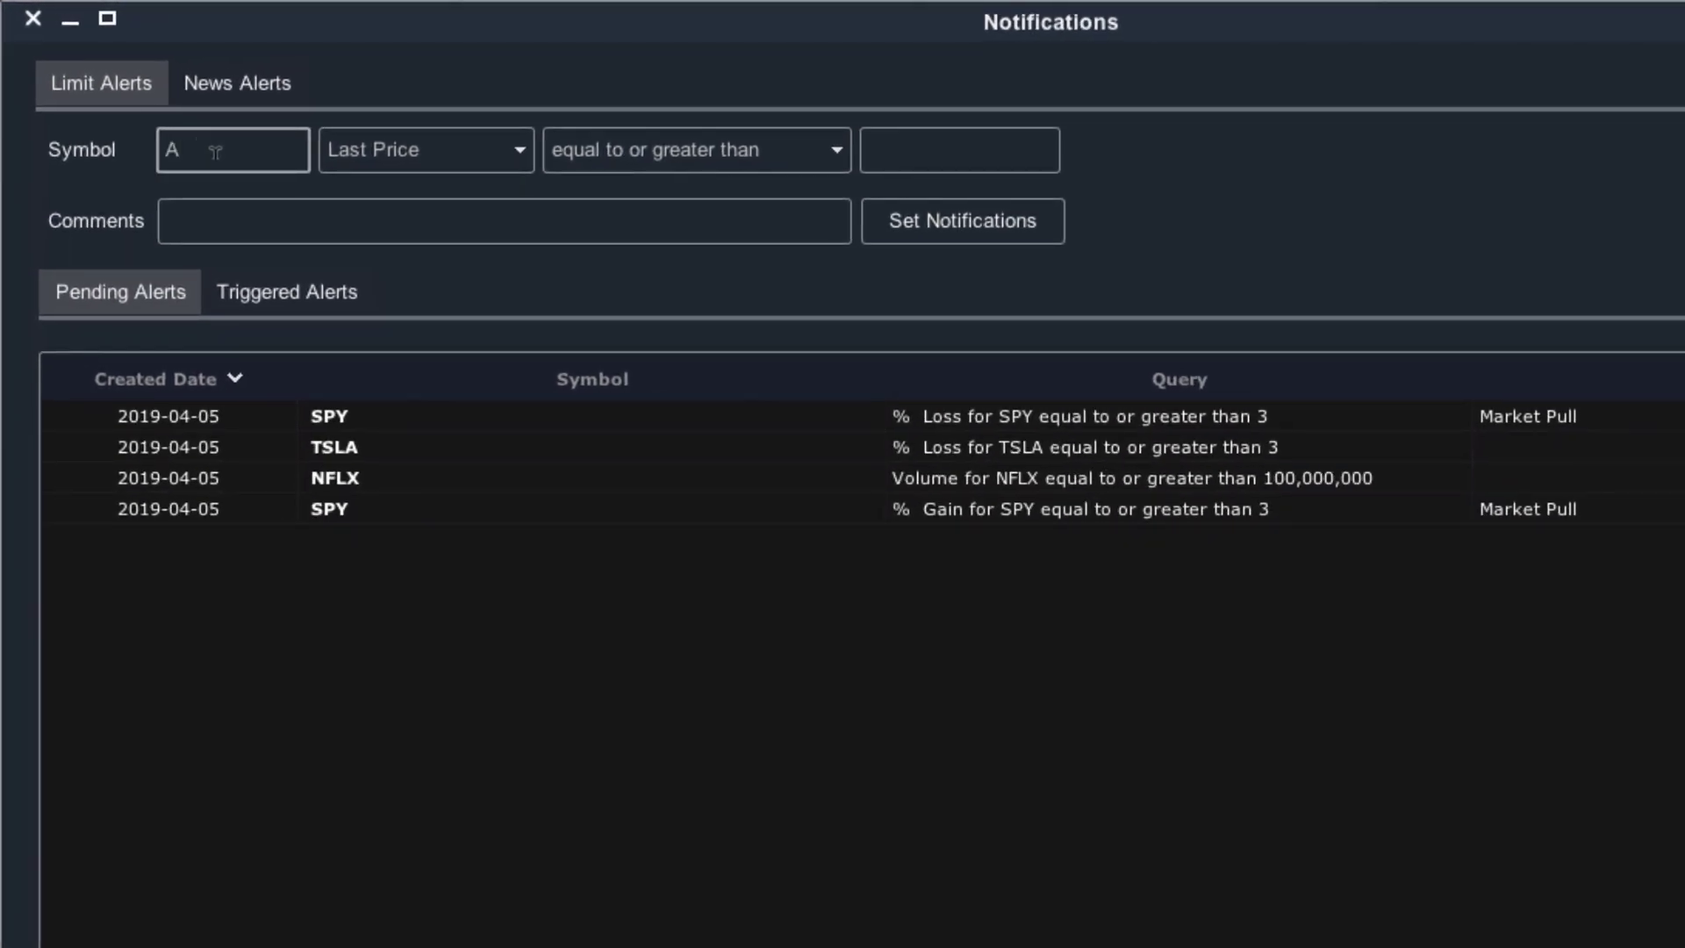
{"action": "left_click", "coordinate": [388, 163]}
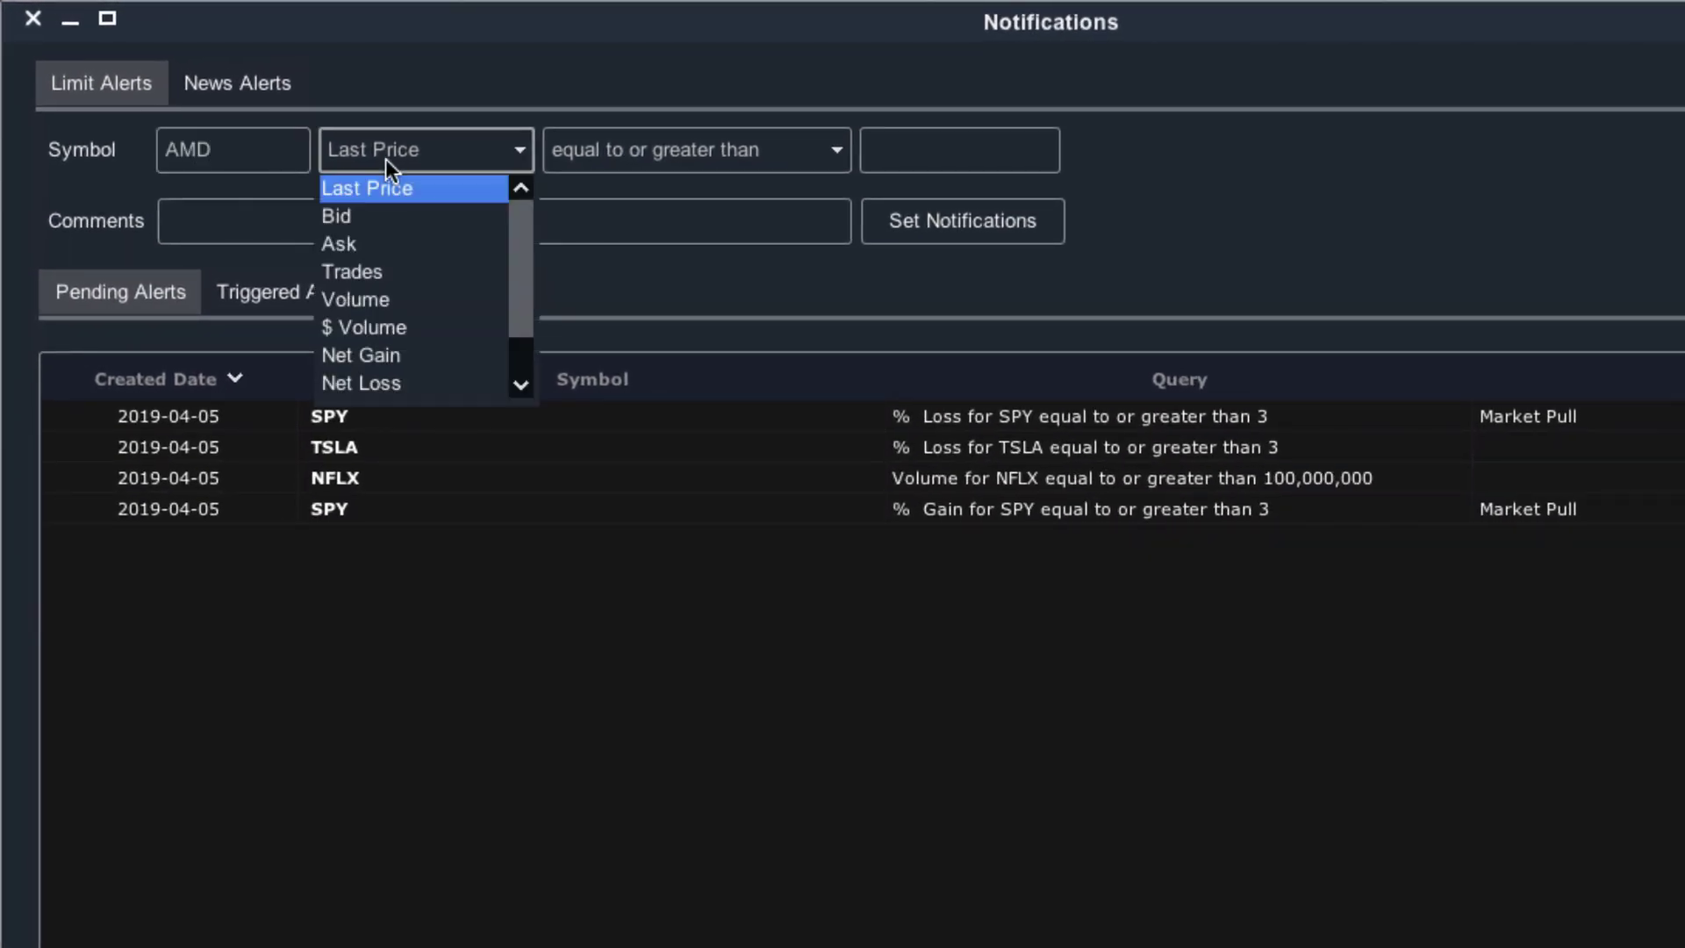
{"action": "left_click", "coordinate": [765, 155]}
{"action": "left_click", "coordinate": [1004, 131]}
{"action": "type", "text": "35"}
{"action": "left_click", "coordinate": [417, 221]}
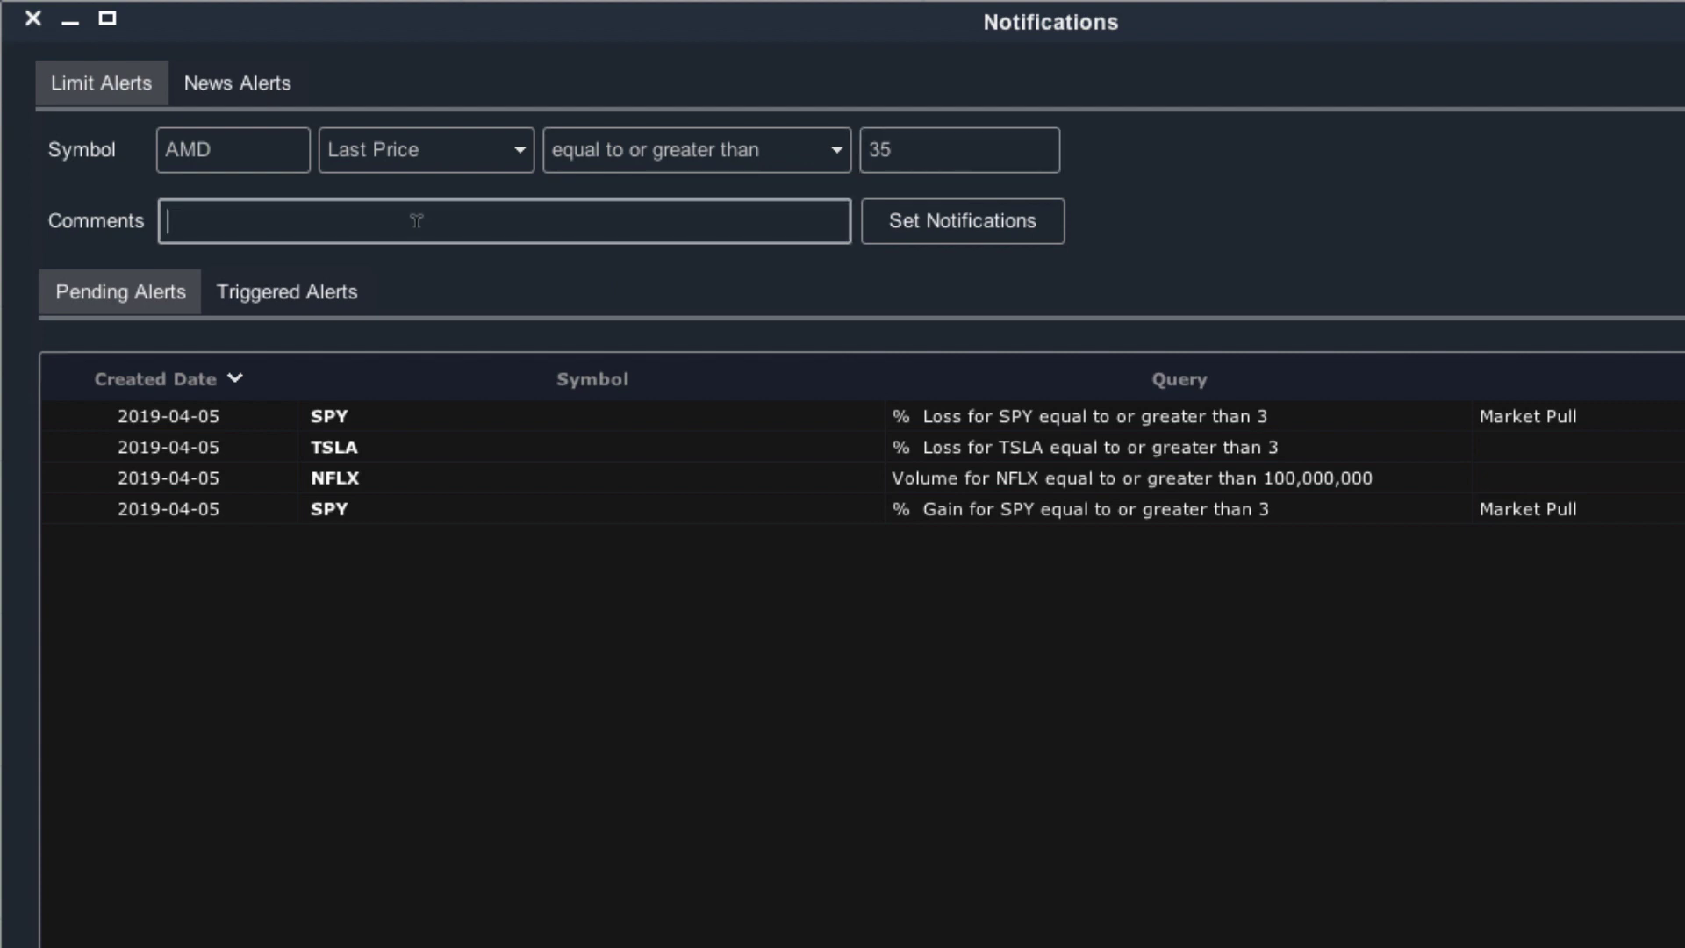
{"action": "type", "text": "Long term resistance"}
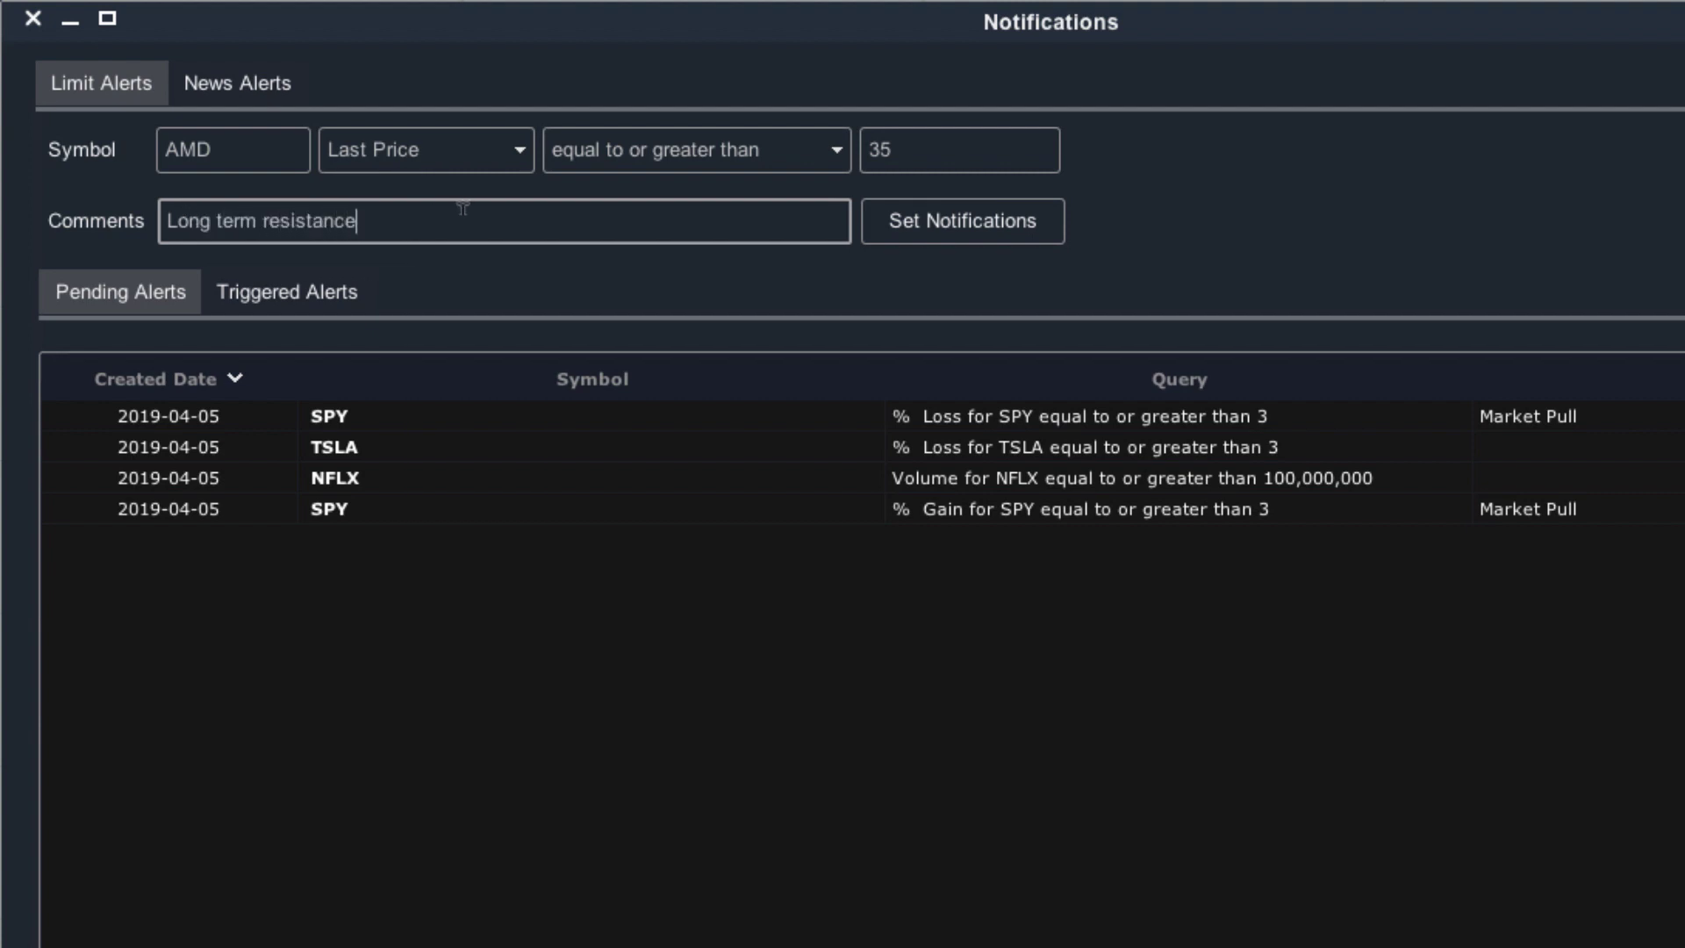
Turn on email notification for the AMD alert and add it to Pending Alerts
{"action": "left_click", "coordinate": [923, 223]}
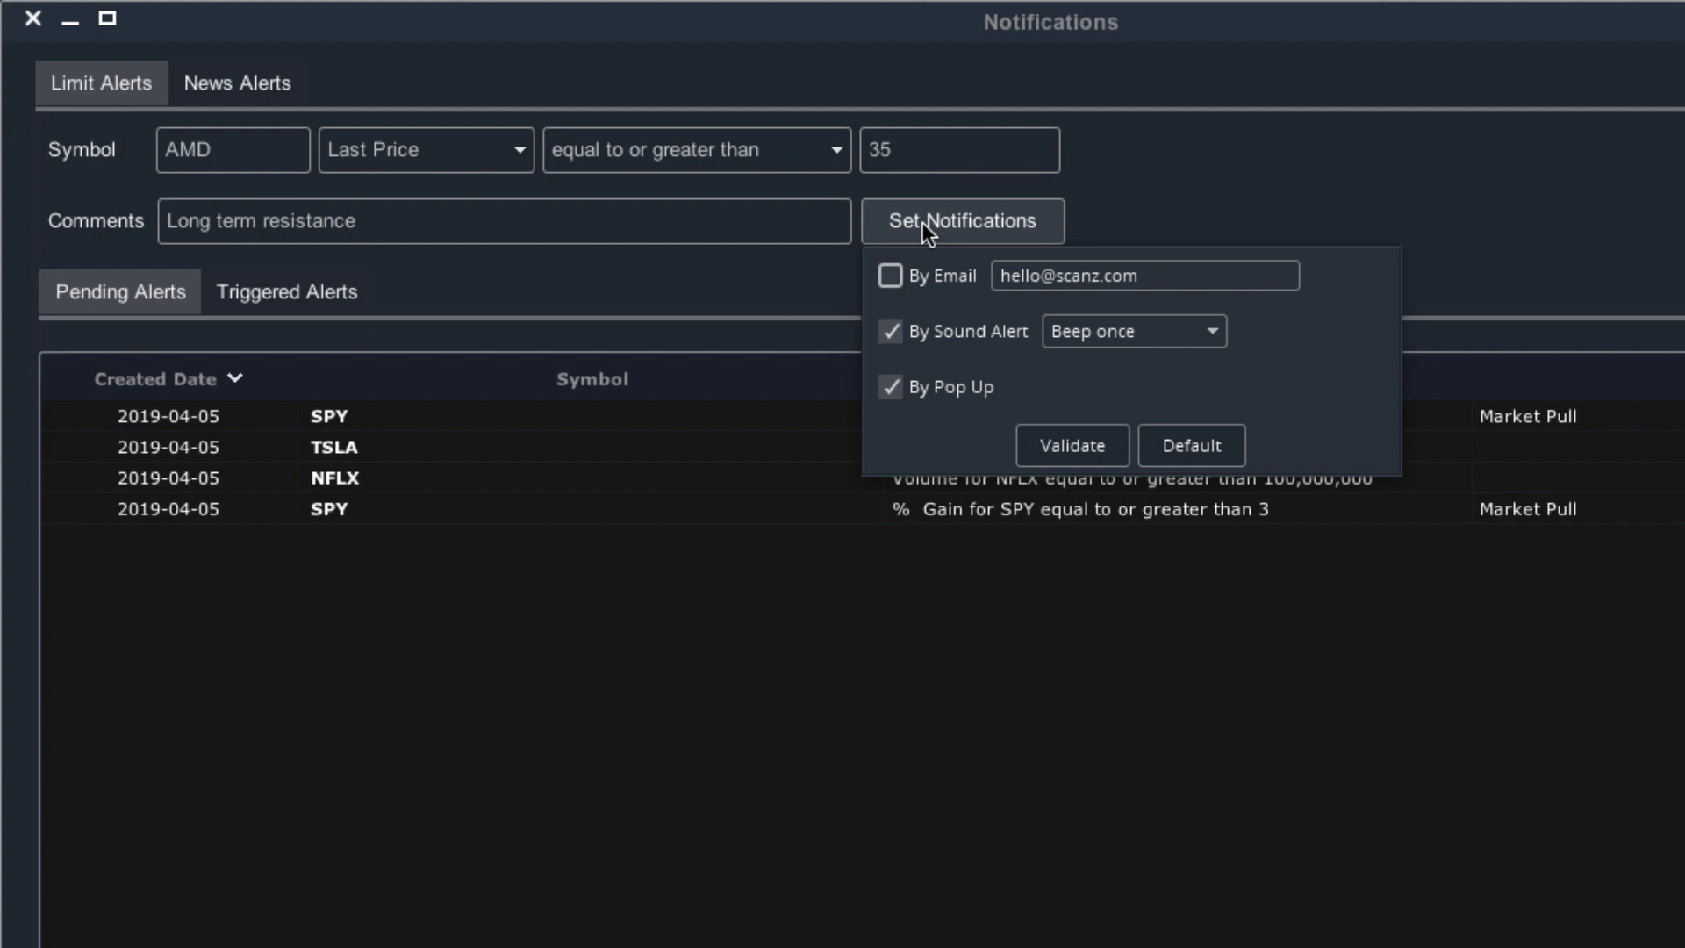
{"action": "left_click", "coordinate": [939, 279]}
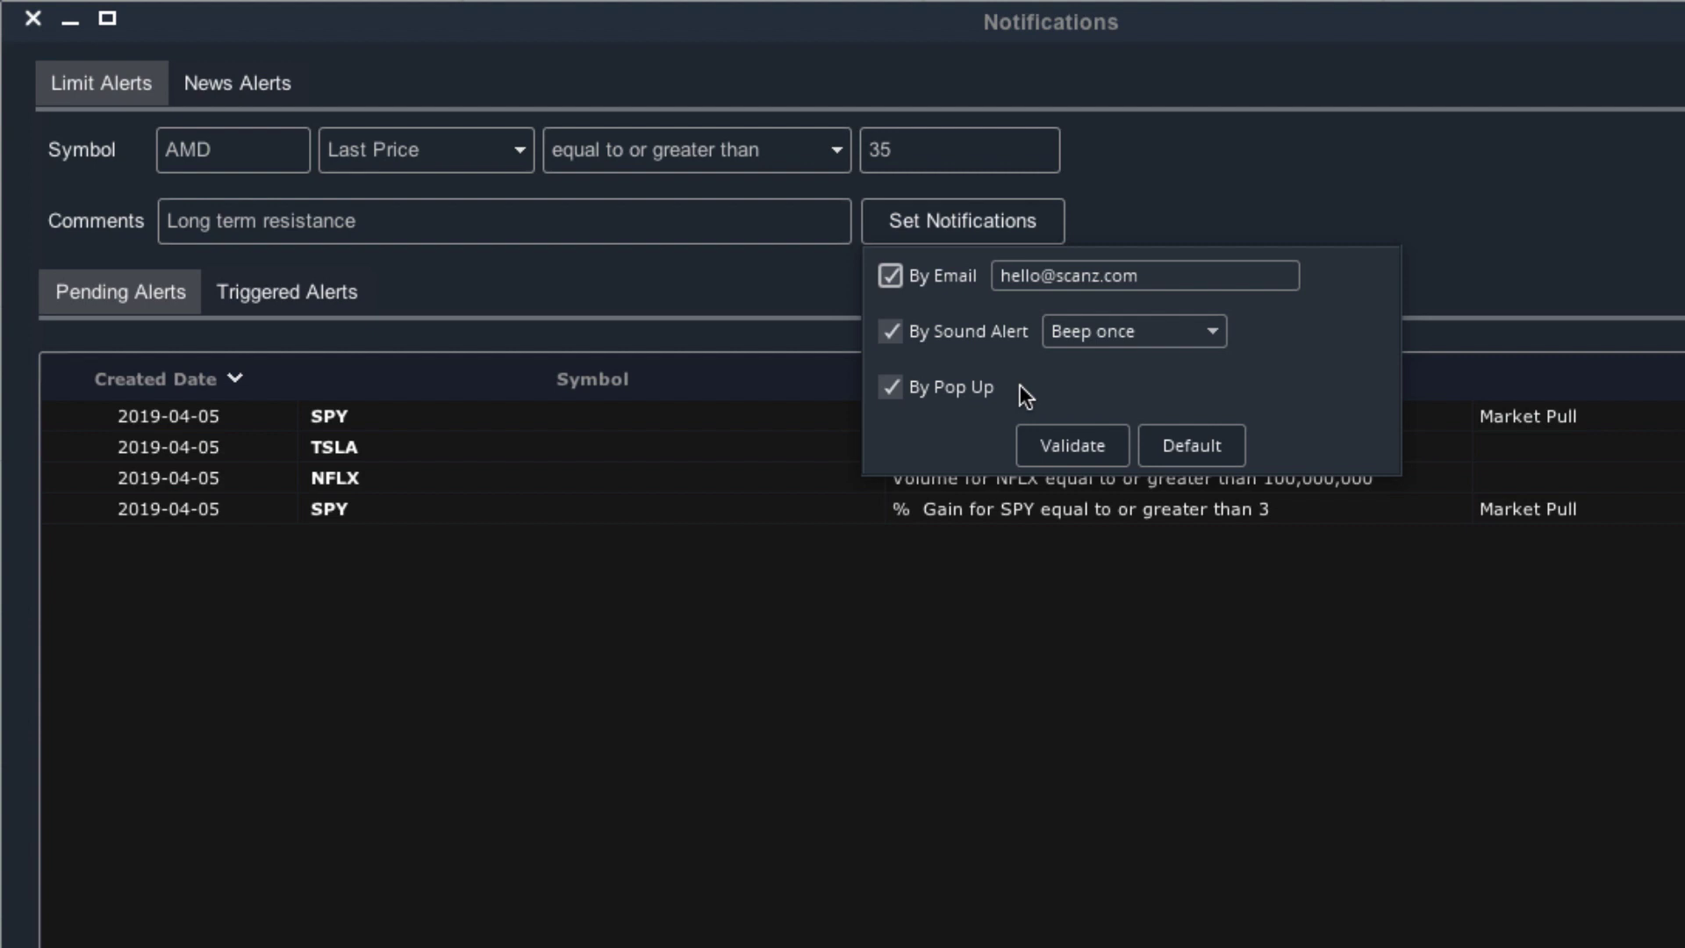
{"action": "left_click", "coordinate": [1066, 435]}
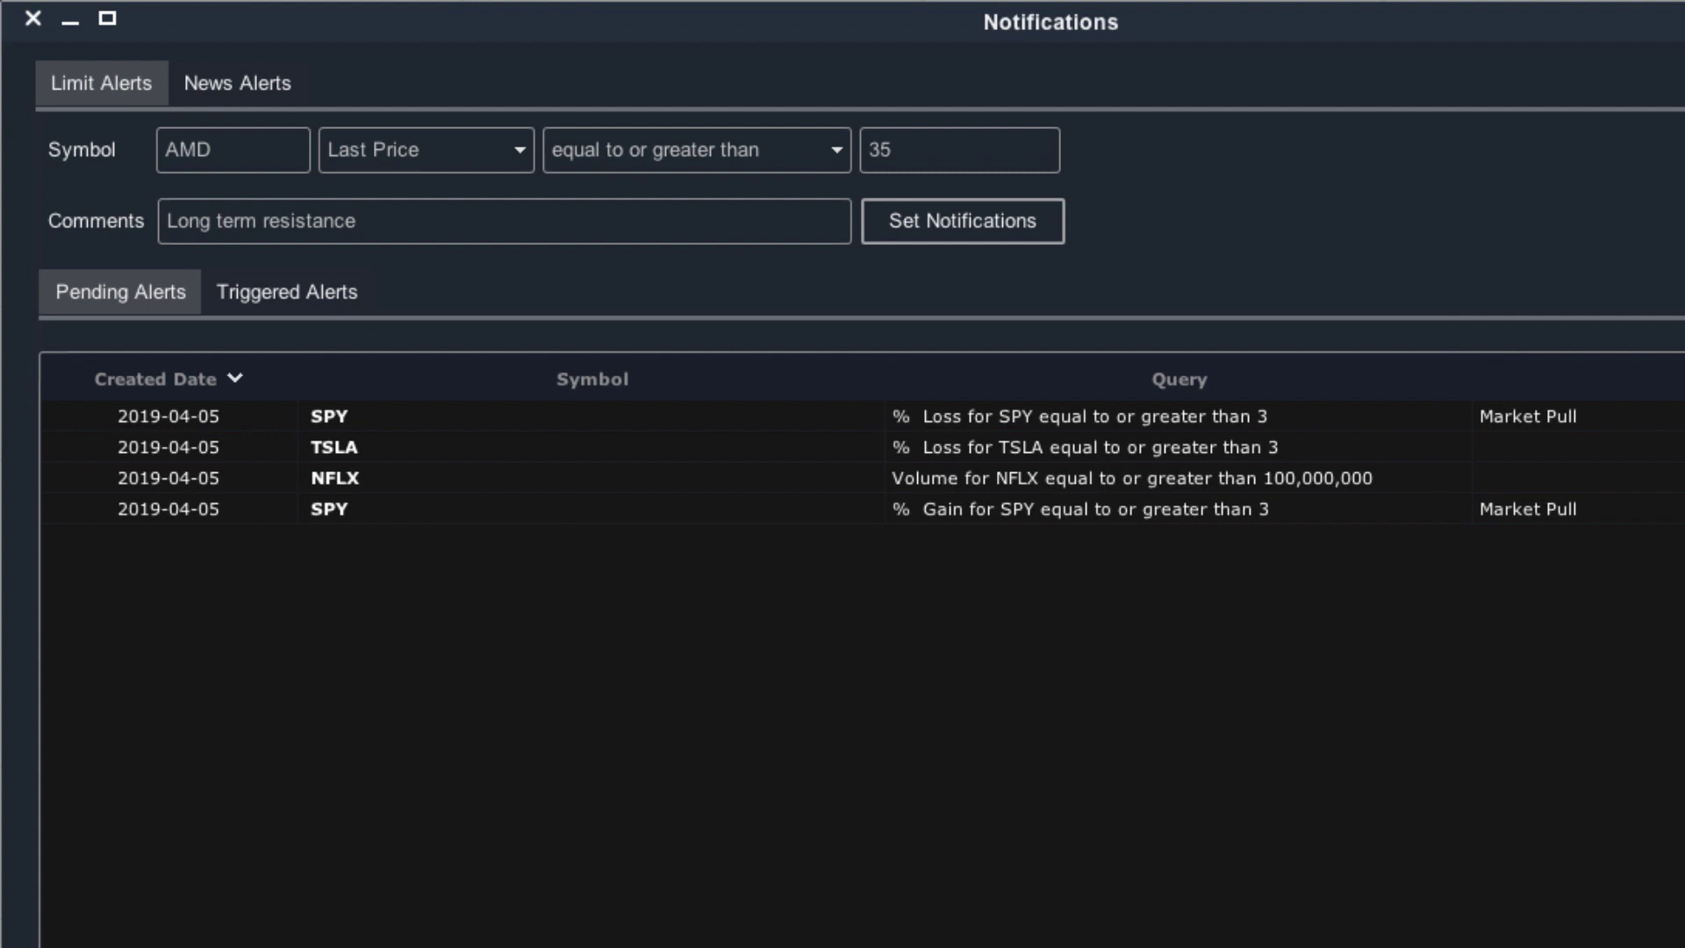
{"action": "key", "text": "Return"}
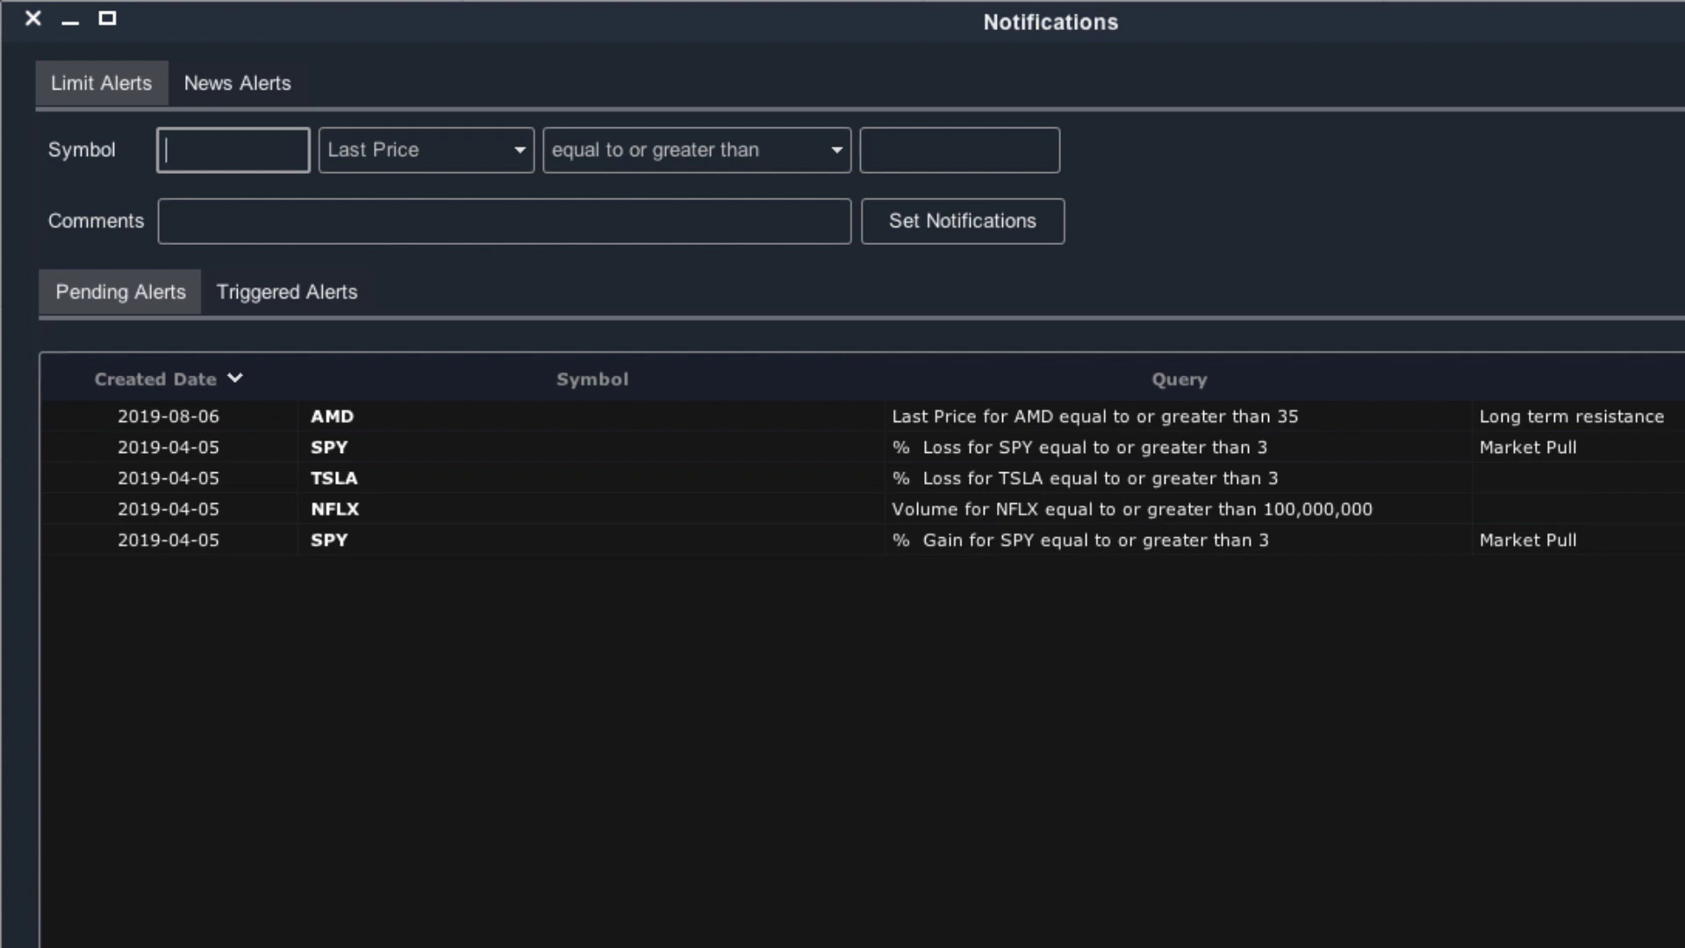
{"action": "left_click", "coordinate": [1190, 421]}
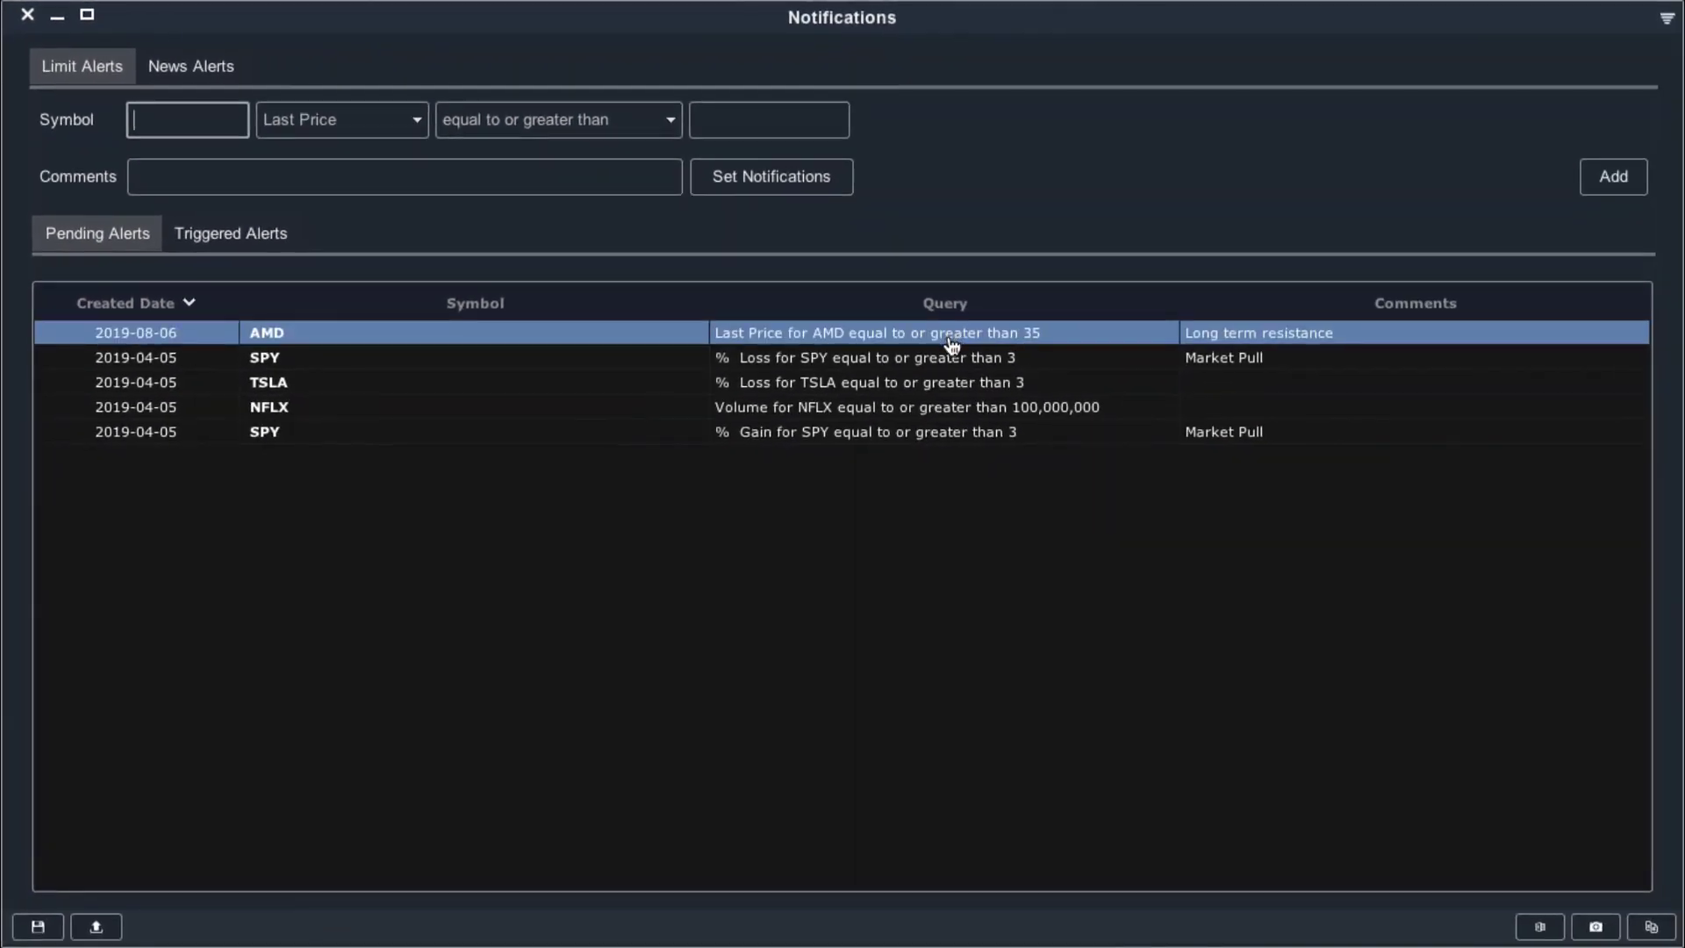
{"action": "key", "text": "Down"}
{"action": "left_click", "coordinate": [125, 338]}
{"action": "left_click", "coordinate": [886, 334]}
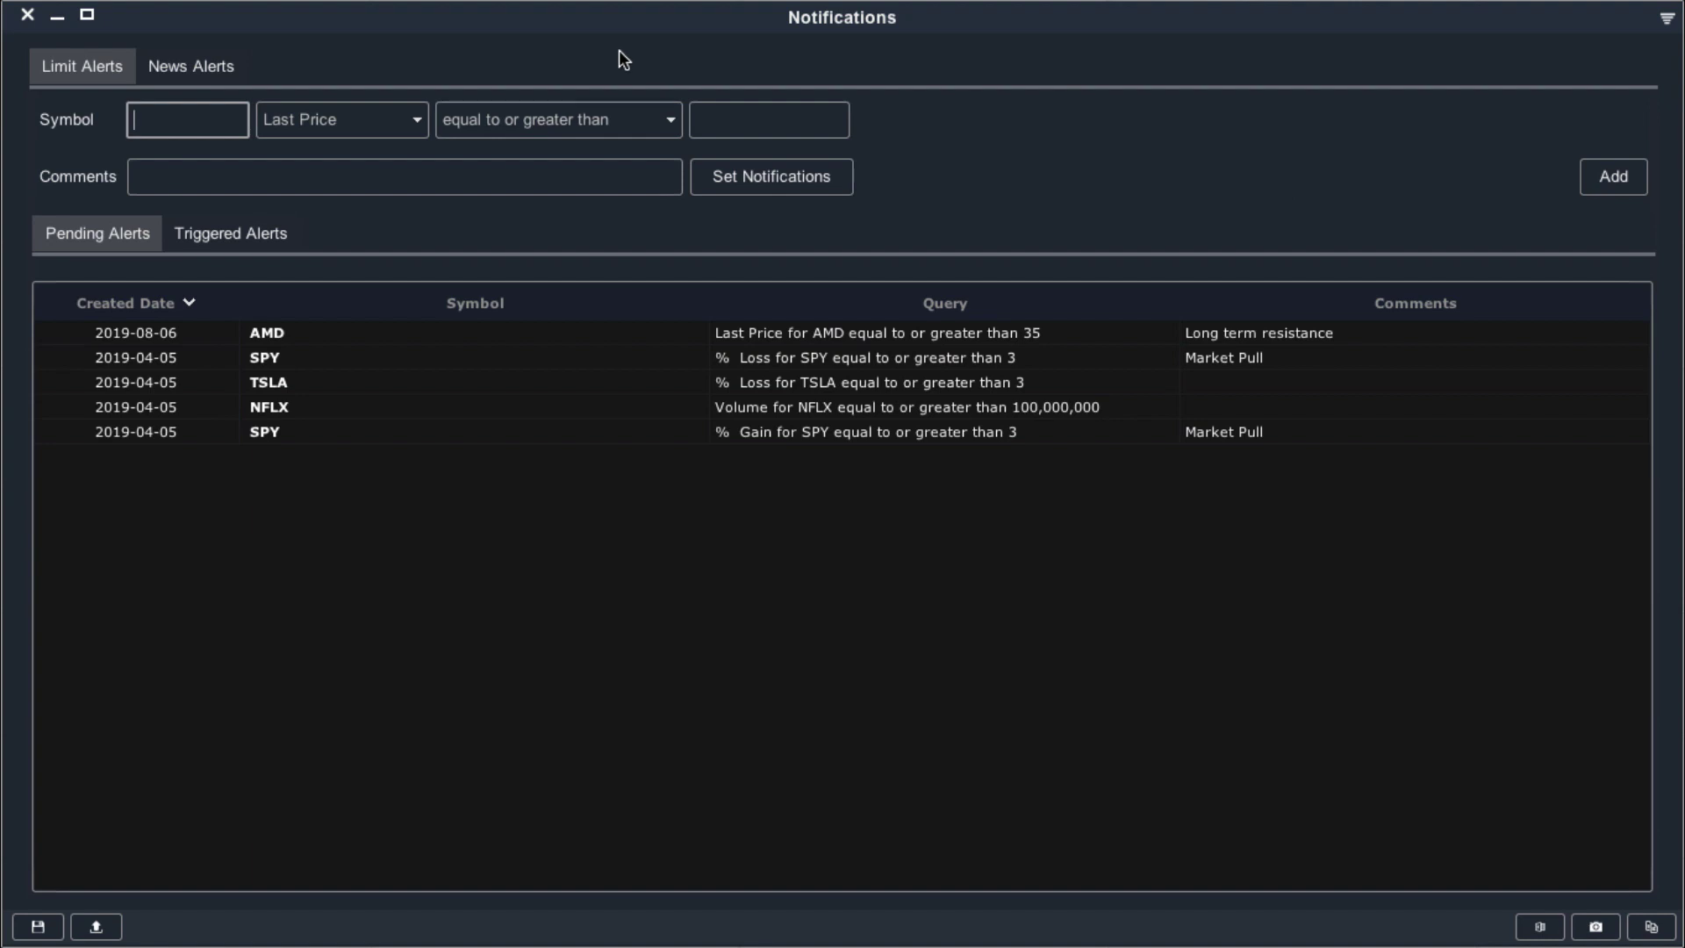
Change the alert measure from Last Price to Volume
{"action": "left_click", "coordinate": [387, 126]}
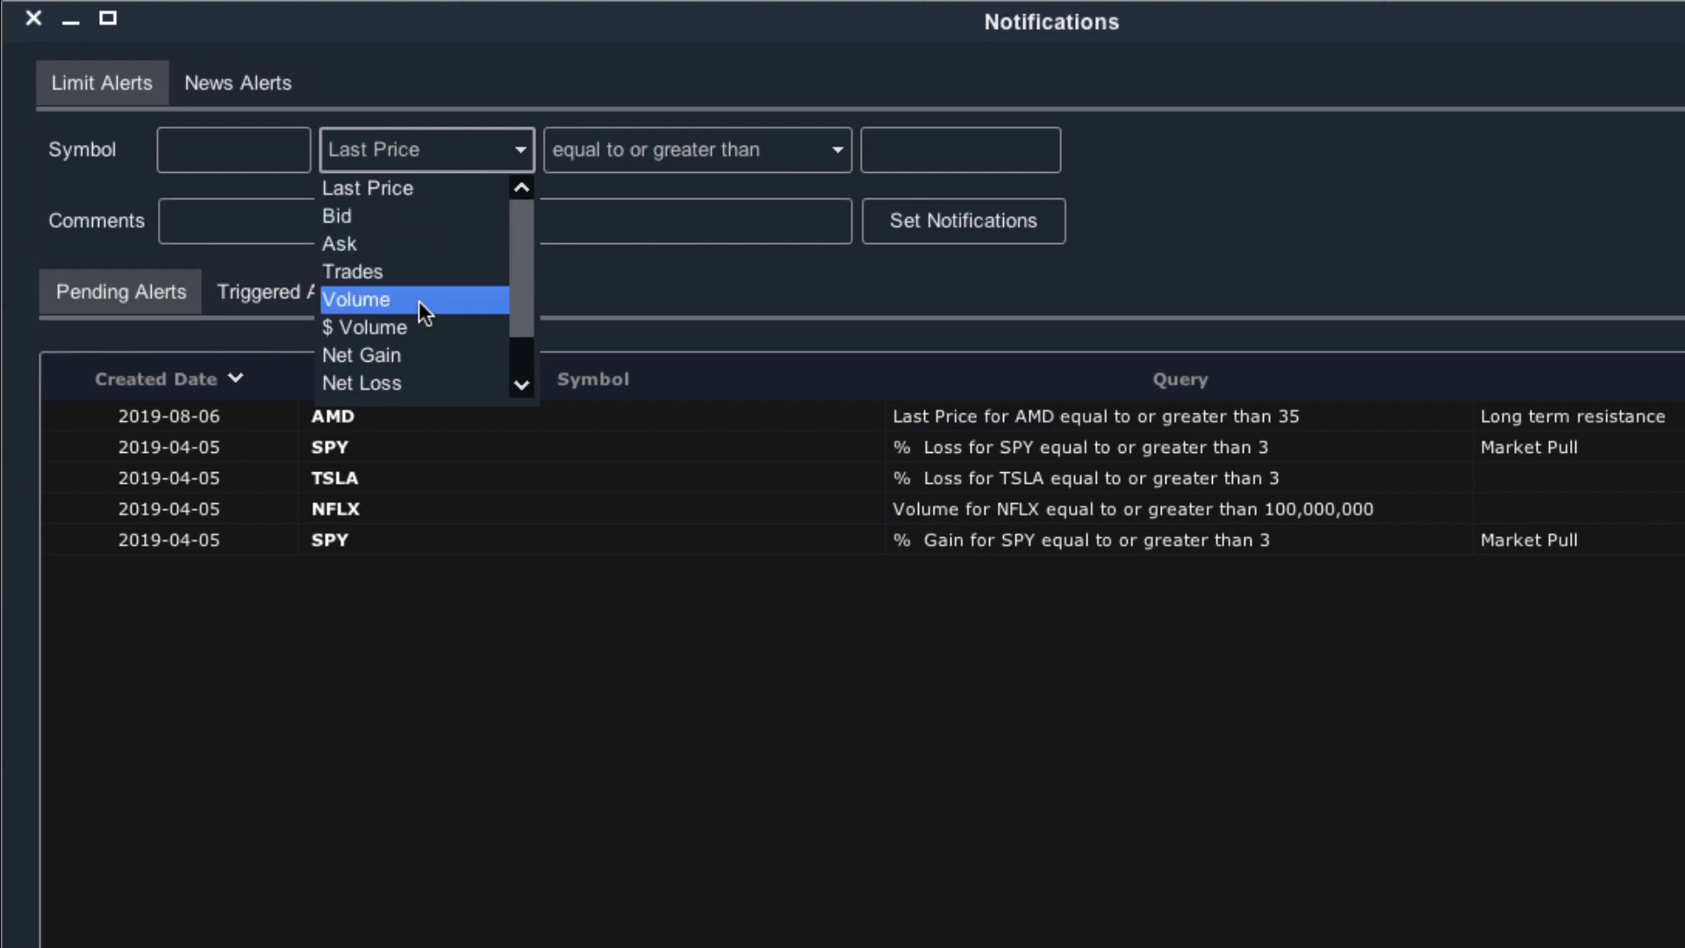
{"action": "scroll", "coordinate": [416, 332], "scroll_direction": "down", "scroll_amount": 1}
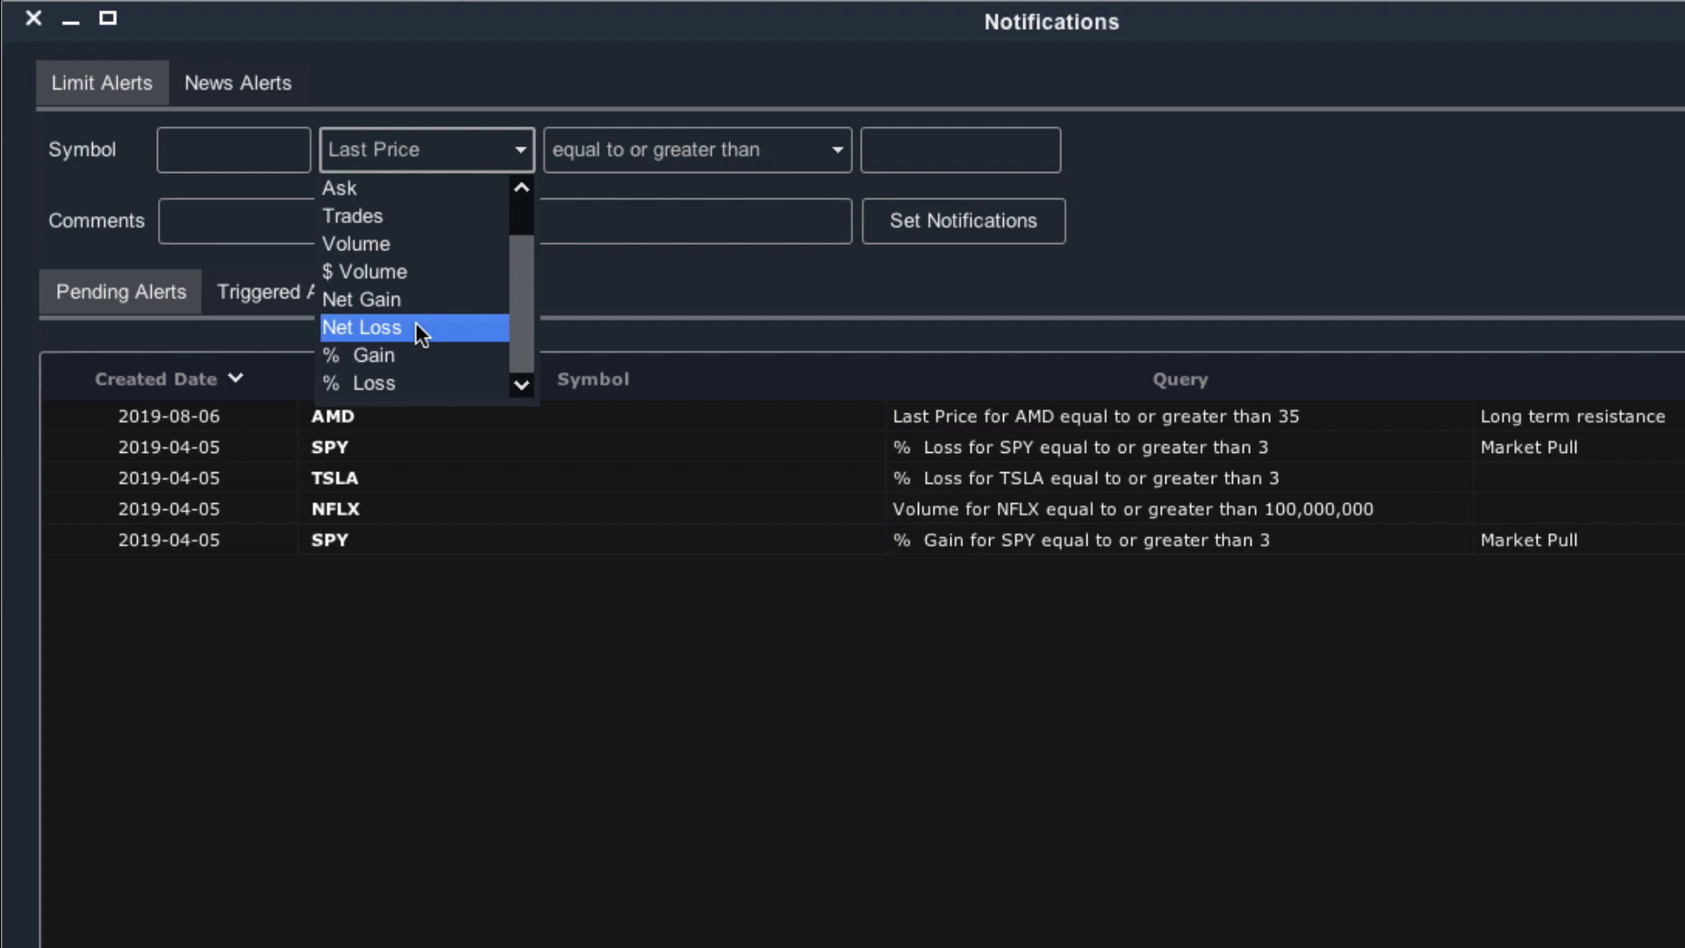
{"action": "left_click", "coordinate": [407, 250]}
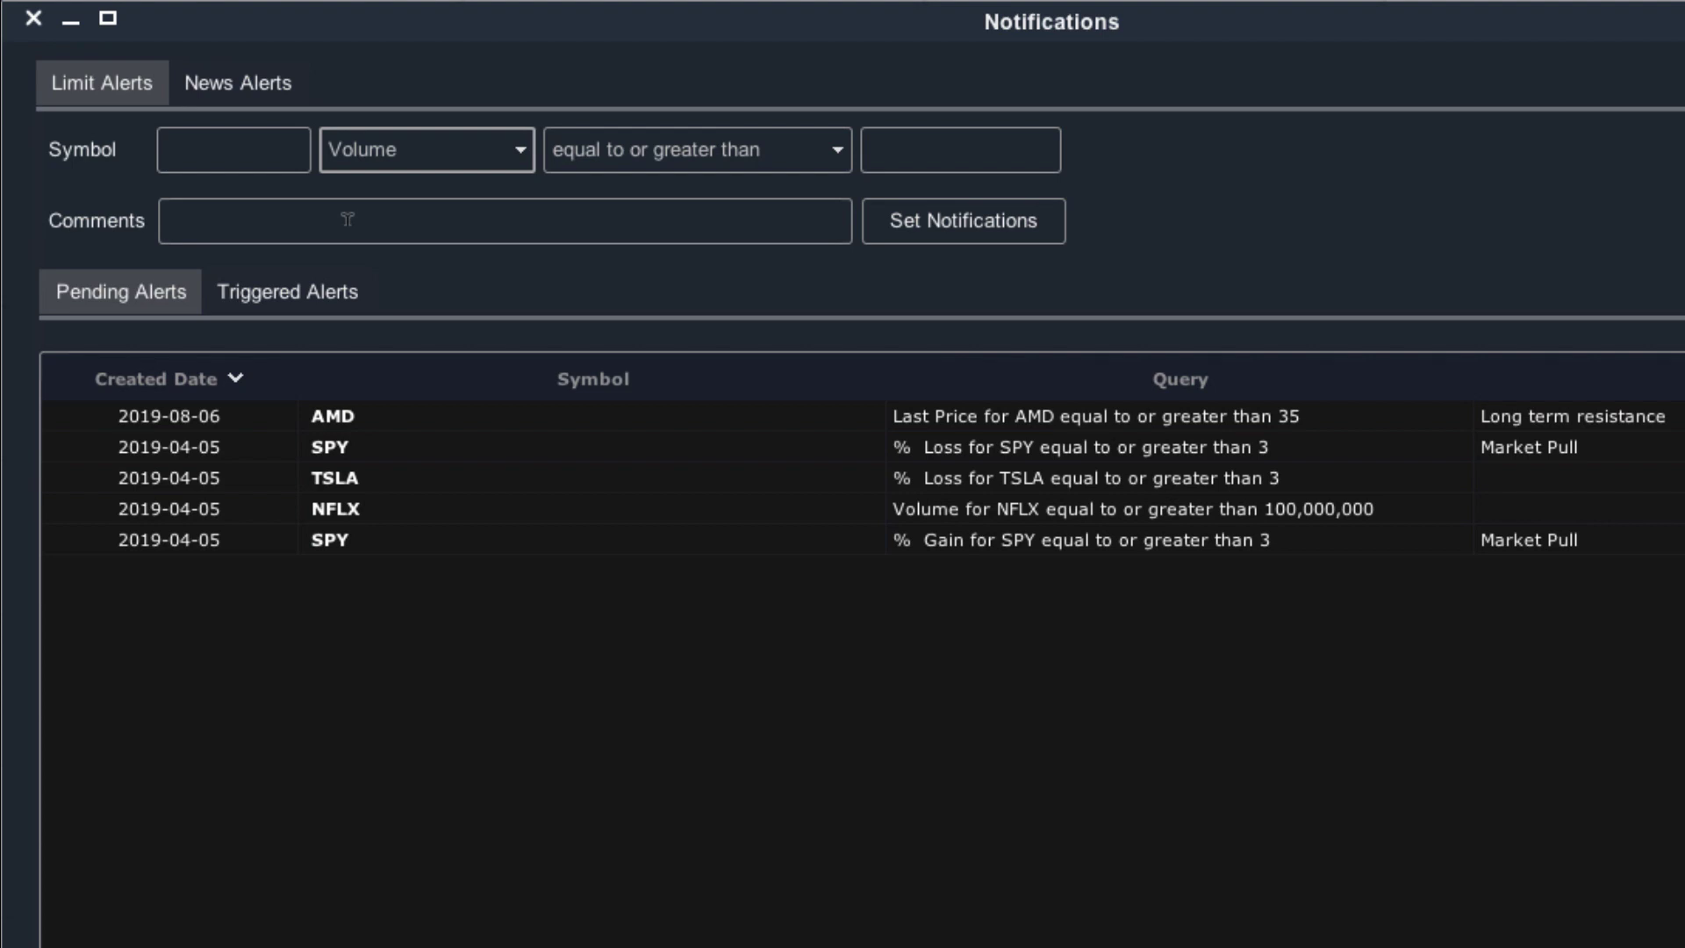
Enter a volume threshold of 2000000 with the comment 'Liquidity'
{"action": "left_click", "coordinate": [1033, 145]}
{"action": "type", "text": "2000000"}
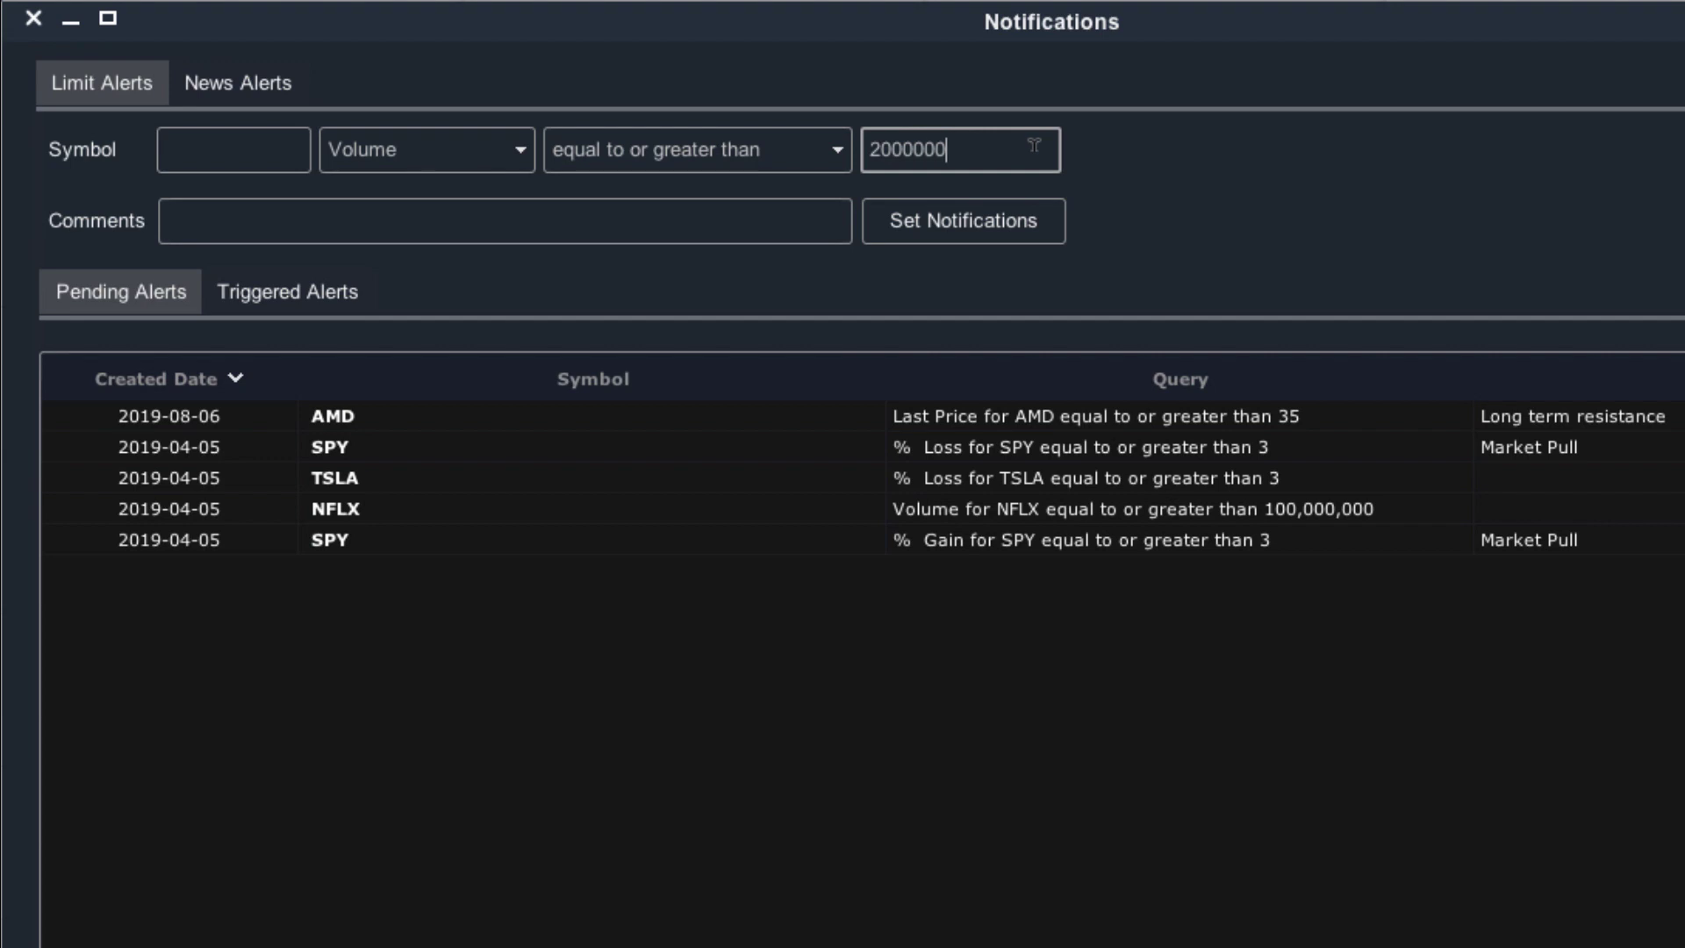
{"action": "left_click", "coordinate": [459, 218]}
{"action": "type", "text": "Liquidity"}
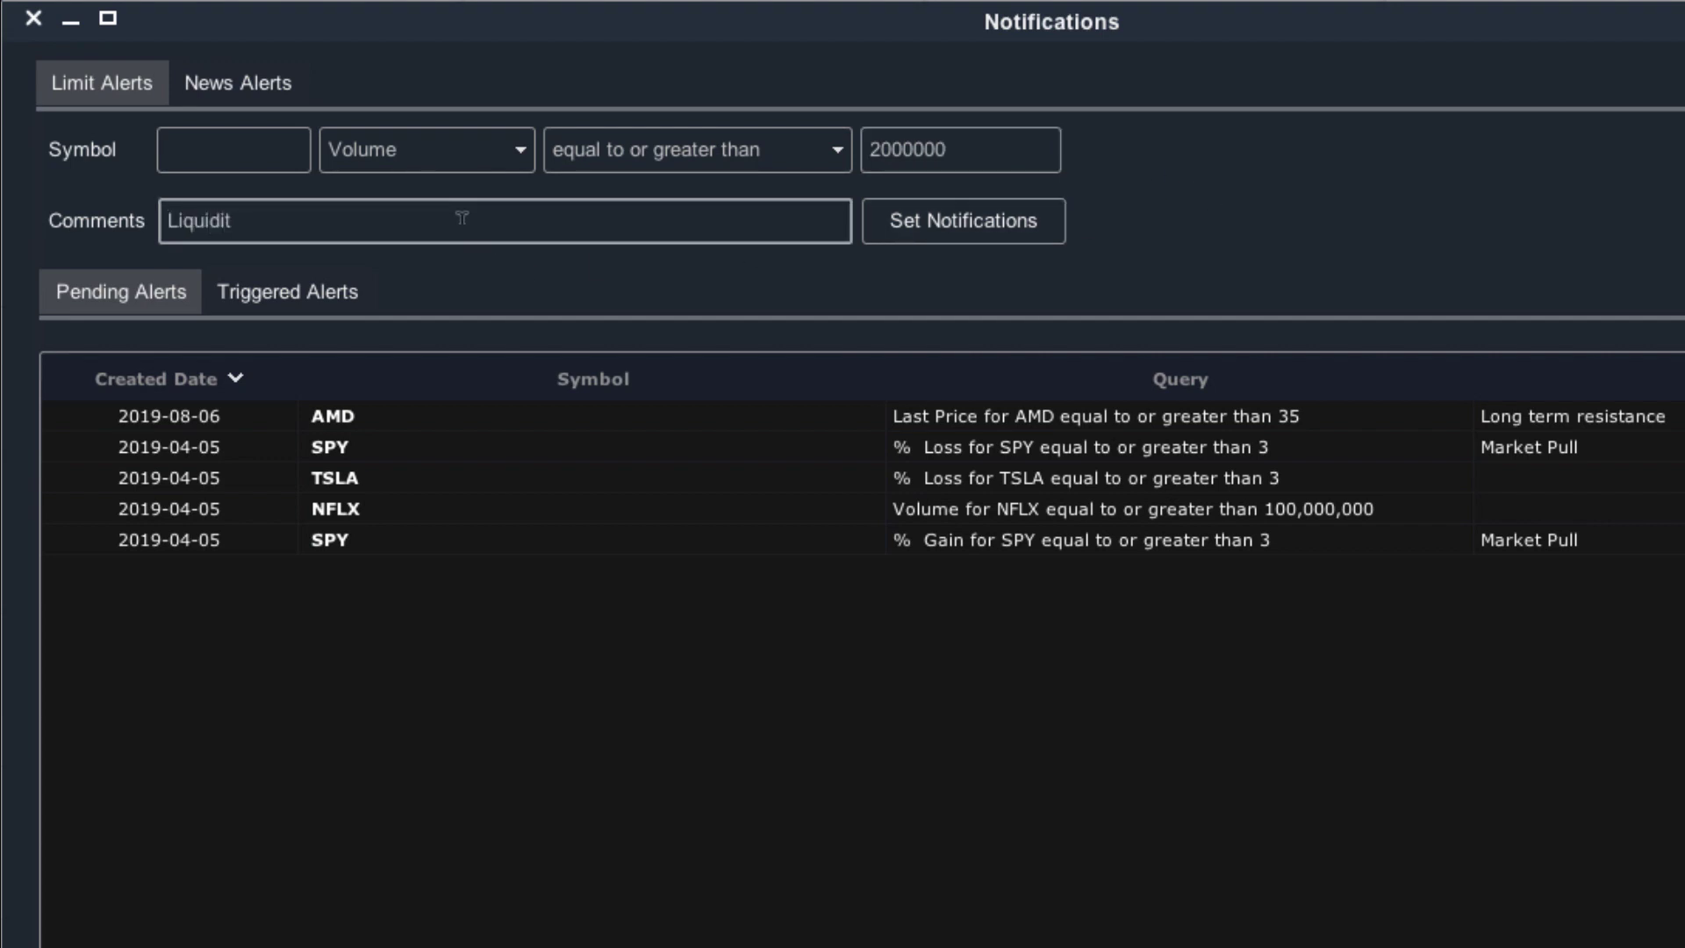
Switch the measure to % Gain for symbol AAPL with a threshold of 5
{"action": "left_click", "coordinate": [438, 156]}
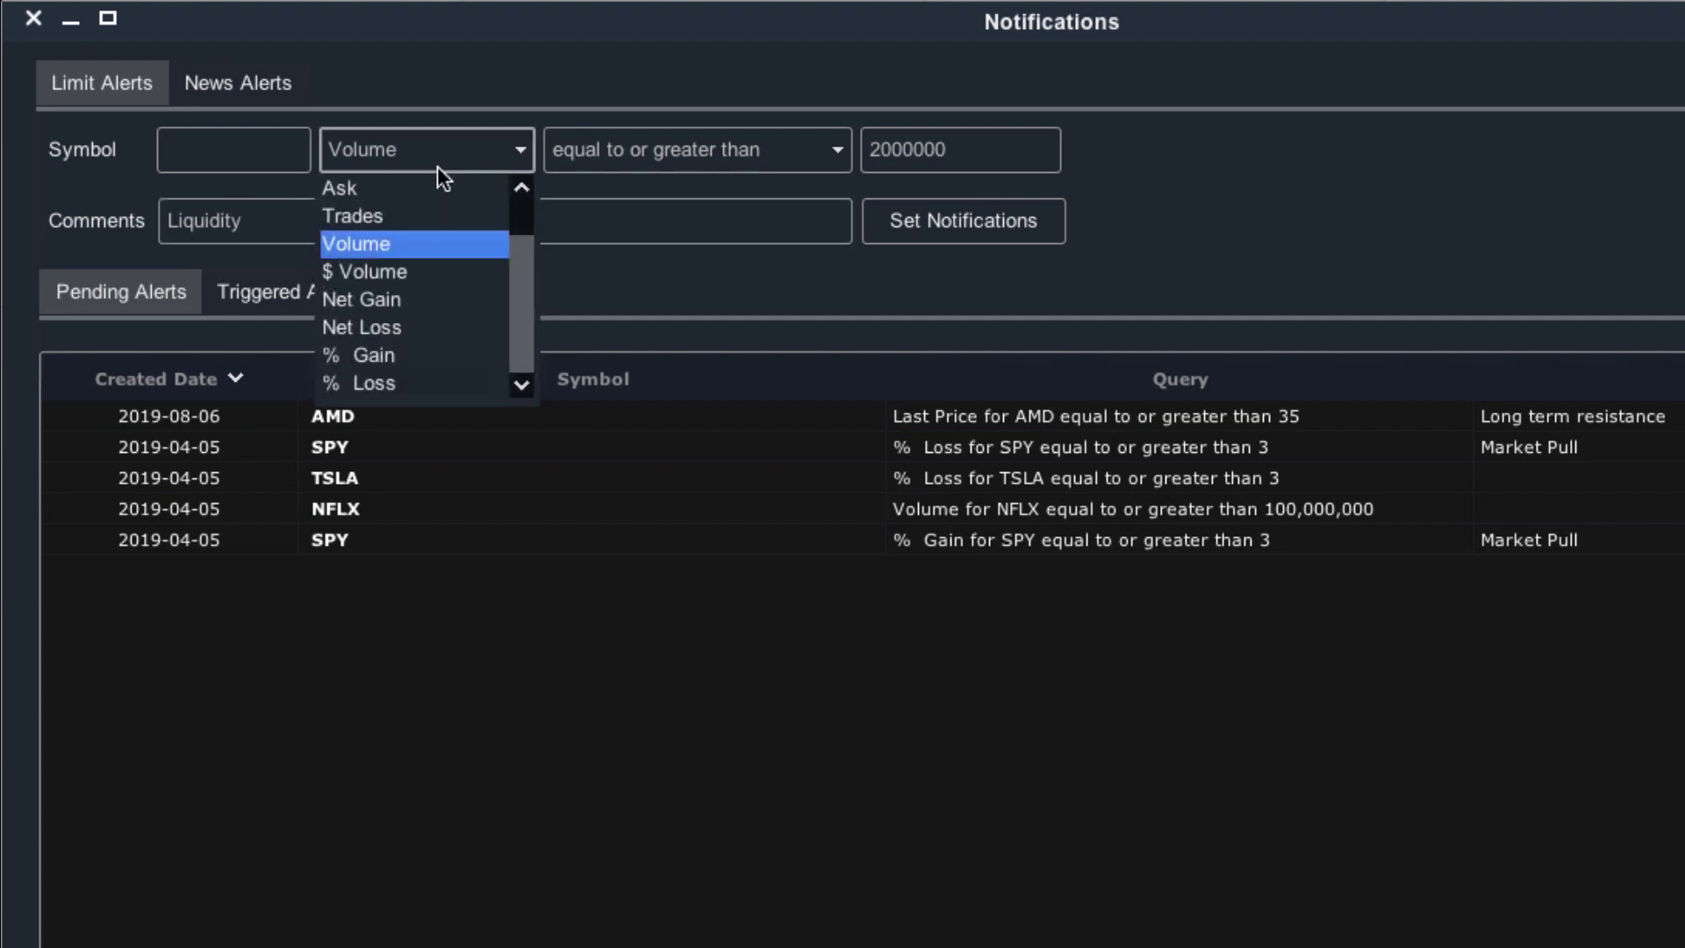
{"action": "left_click", "coordinate": [423, 354]}
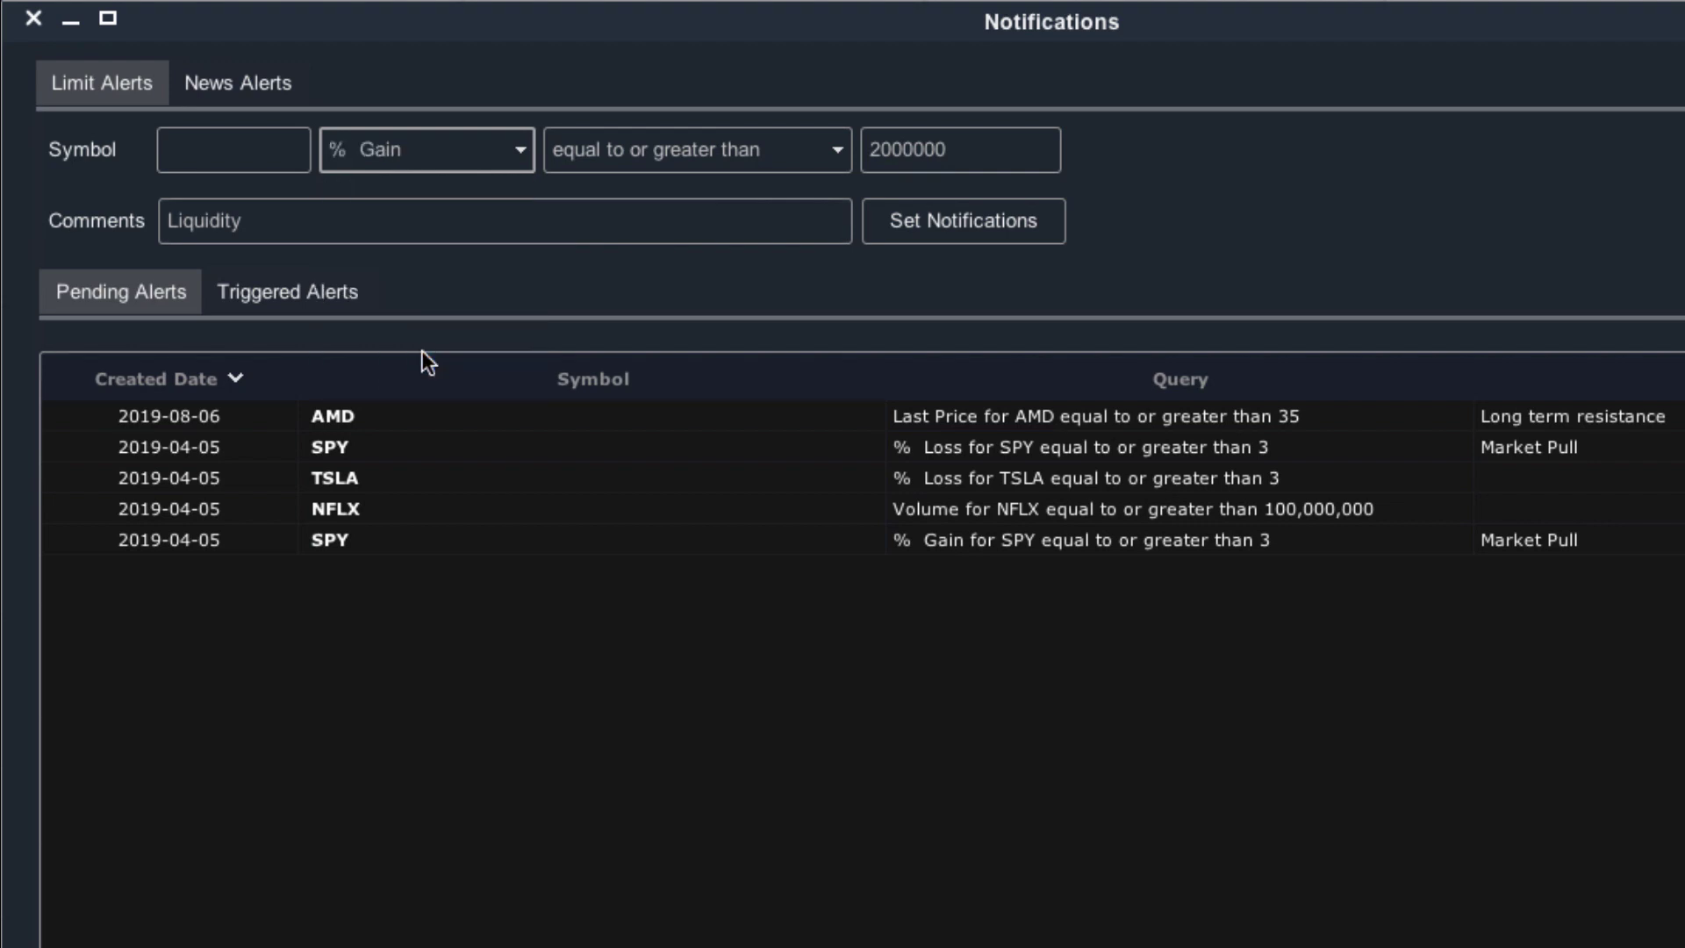
{"action": "left_click", "coordinate": [263, 153]}
{"action": "type", "text": "AAPL"}
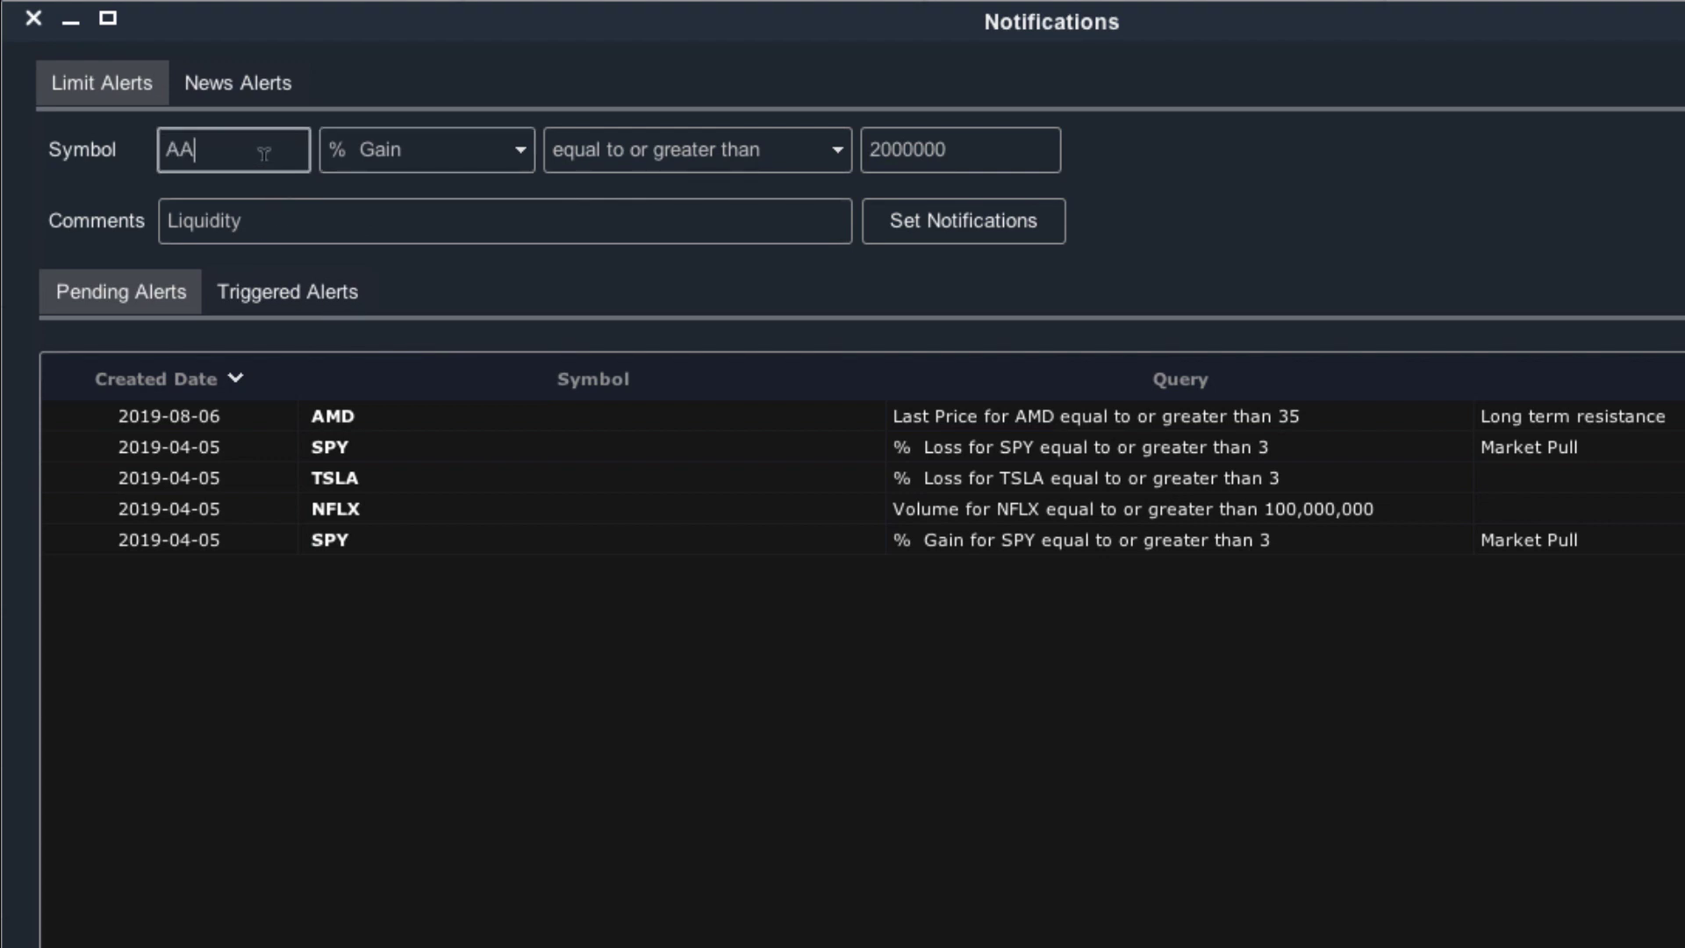
{"action": "left_click", "coordinate": [982, 140]}
{"action": "double_click", "coordinate": [982, 140]}
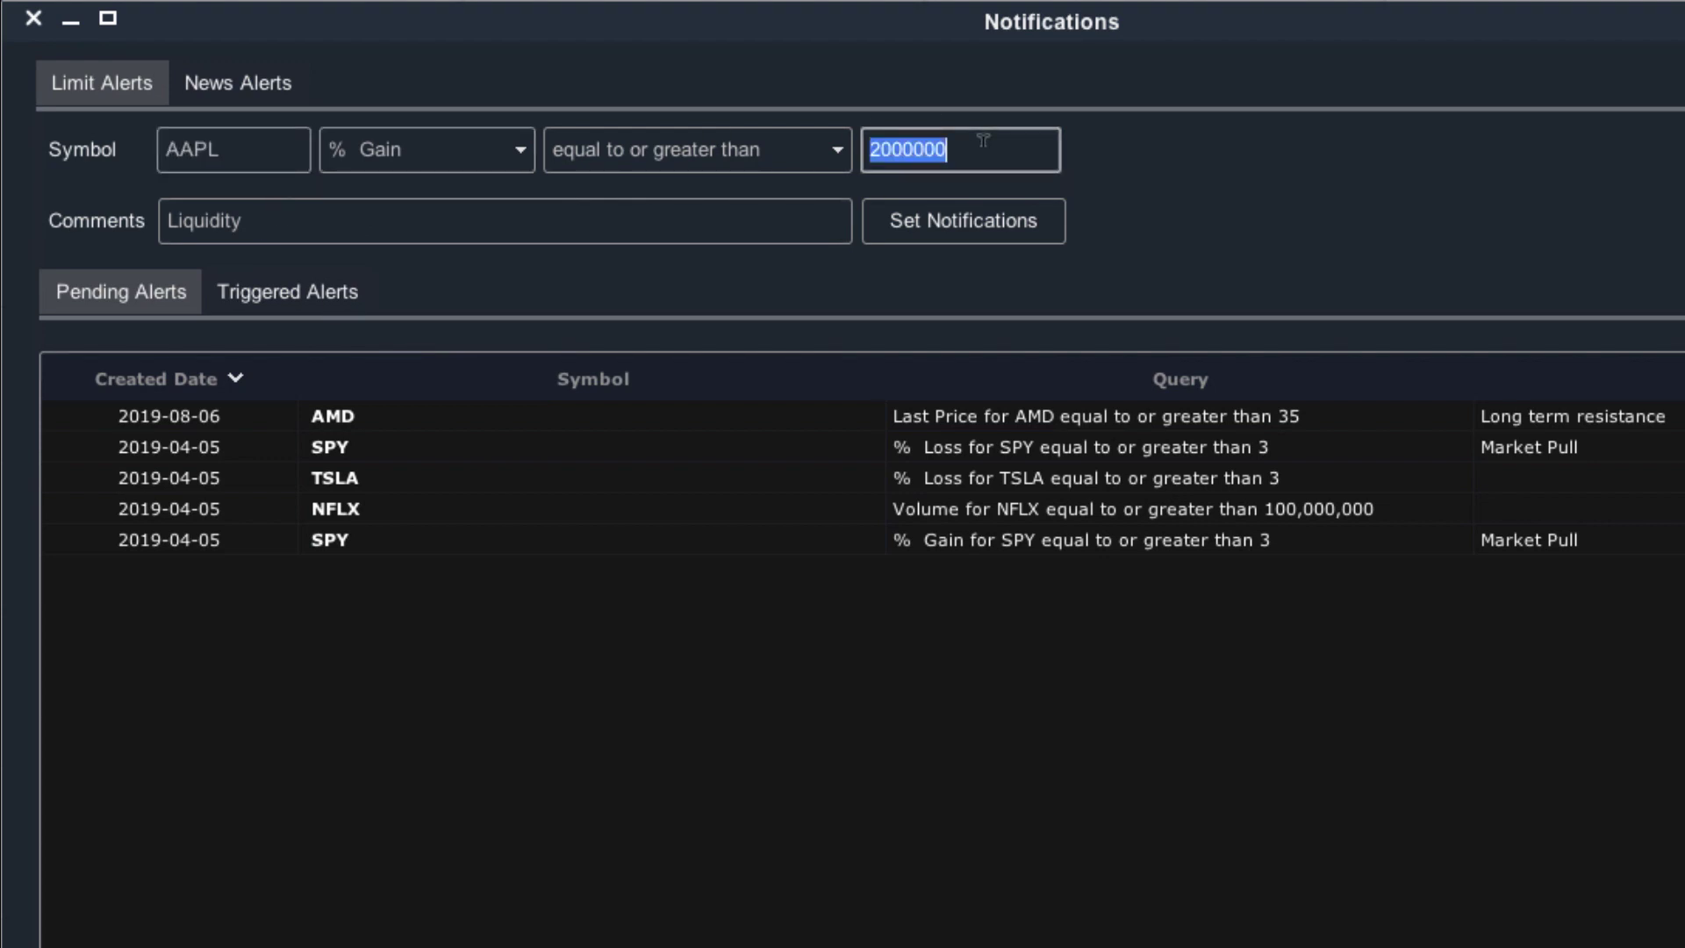
{"action": "type", "text": "5"}
Replace the comment with 'Volatility' and add the AAPL alert
{"action": "left_click", "coordinate": [647, 214]}
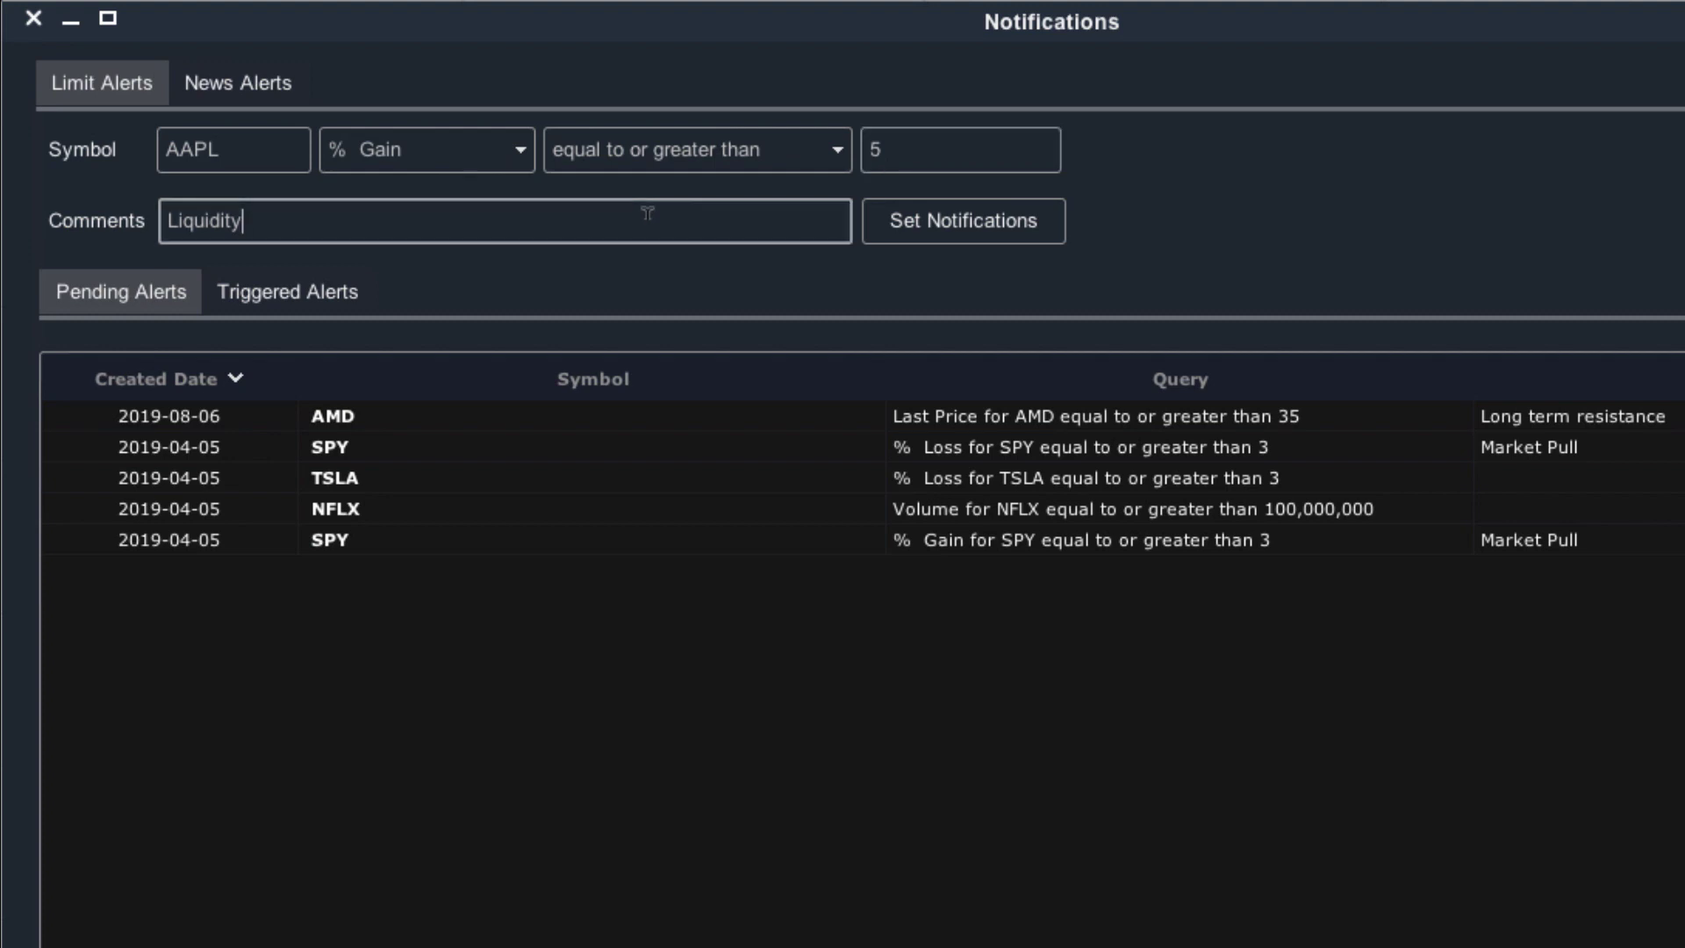
{"action": "double_click", "coordinate": [647, 213]}
{"action": "type", "text": "Volatility"}
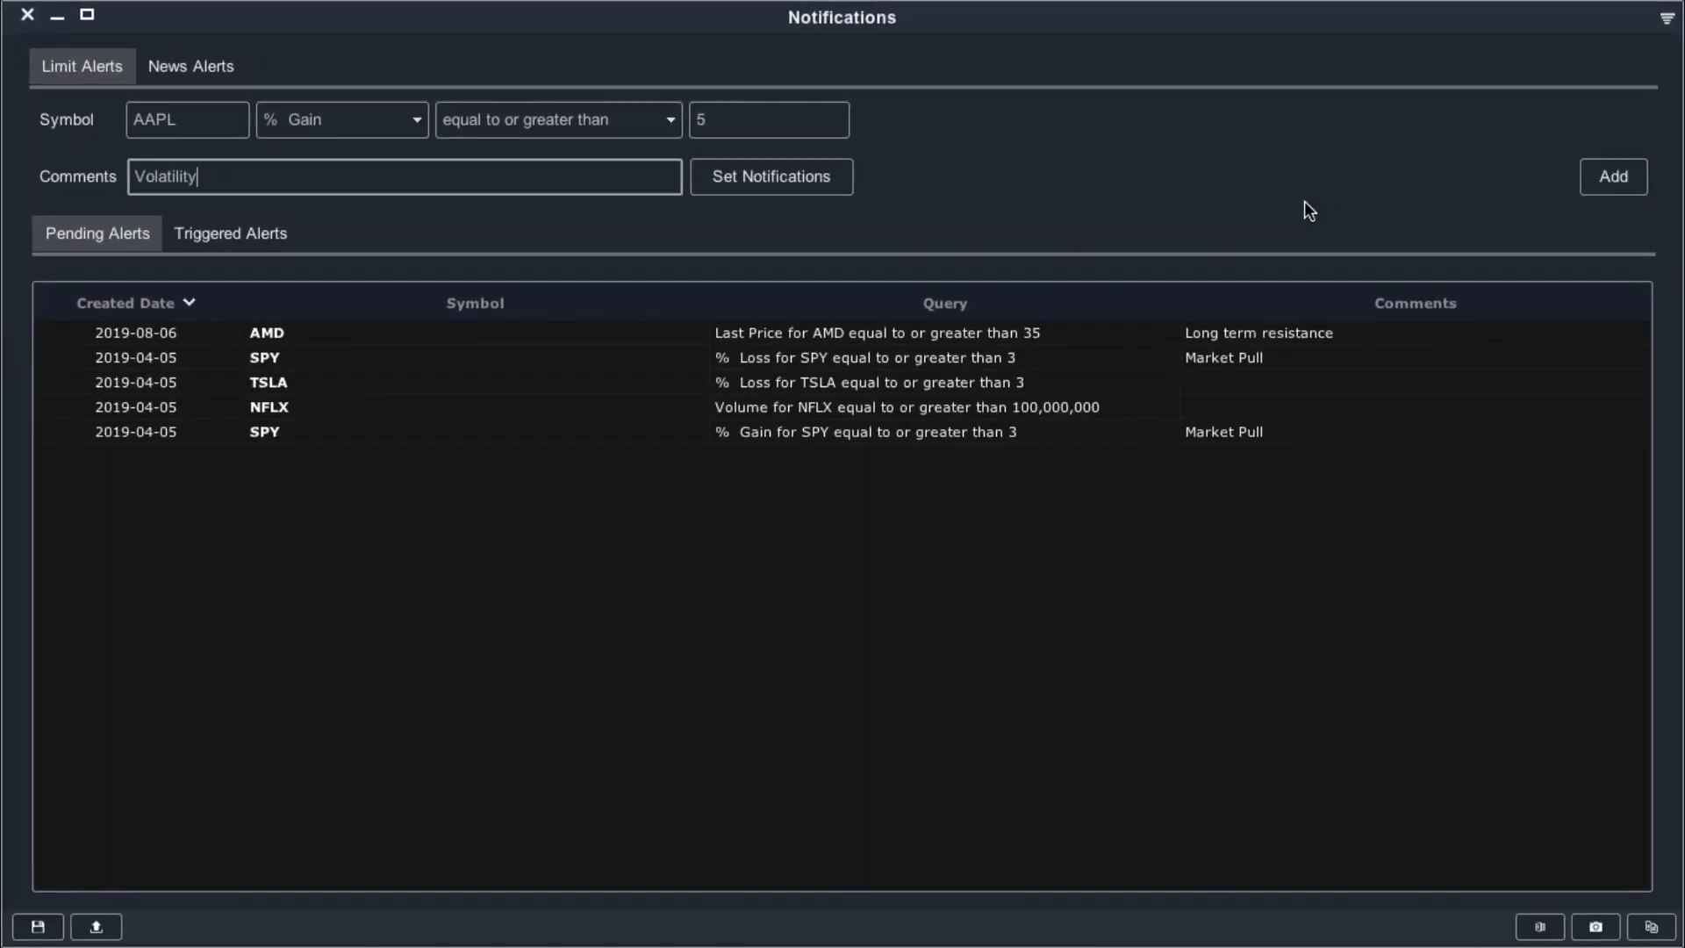
{"action": "left_click", "coordinate": [1606, 178]}
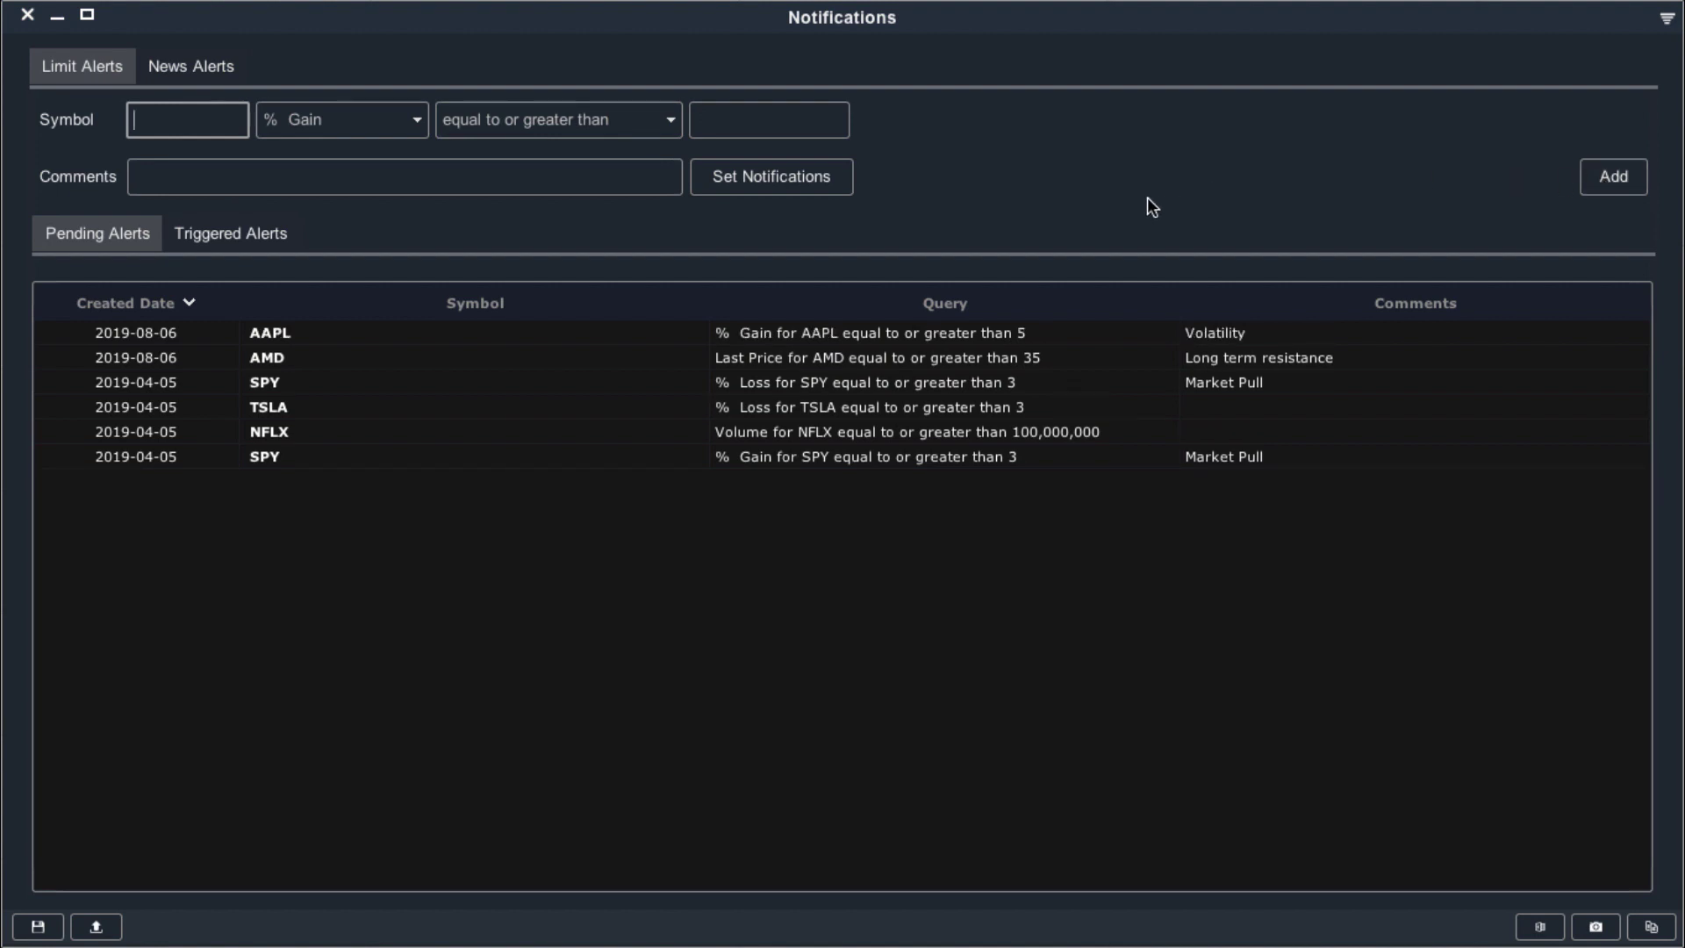
Show Triggered Alerts and select the latest AAPL Last Price ≥ 220 entry
{"action": "left_click", "coordinate": [218, 237]}
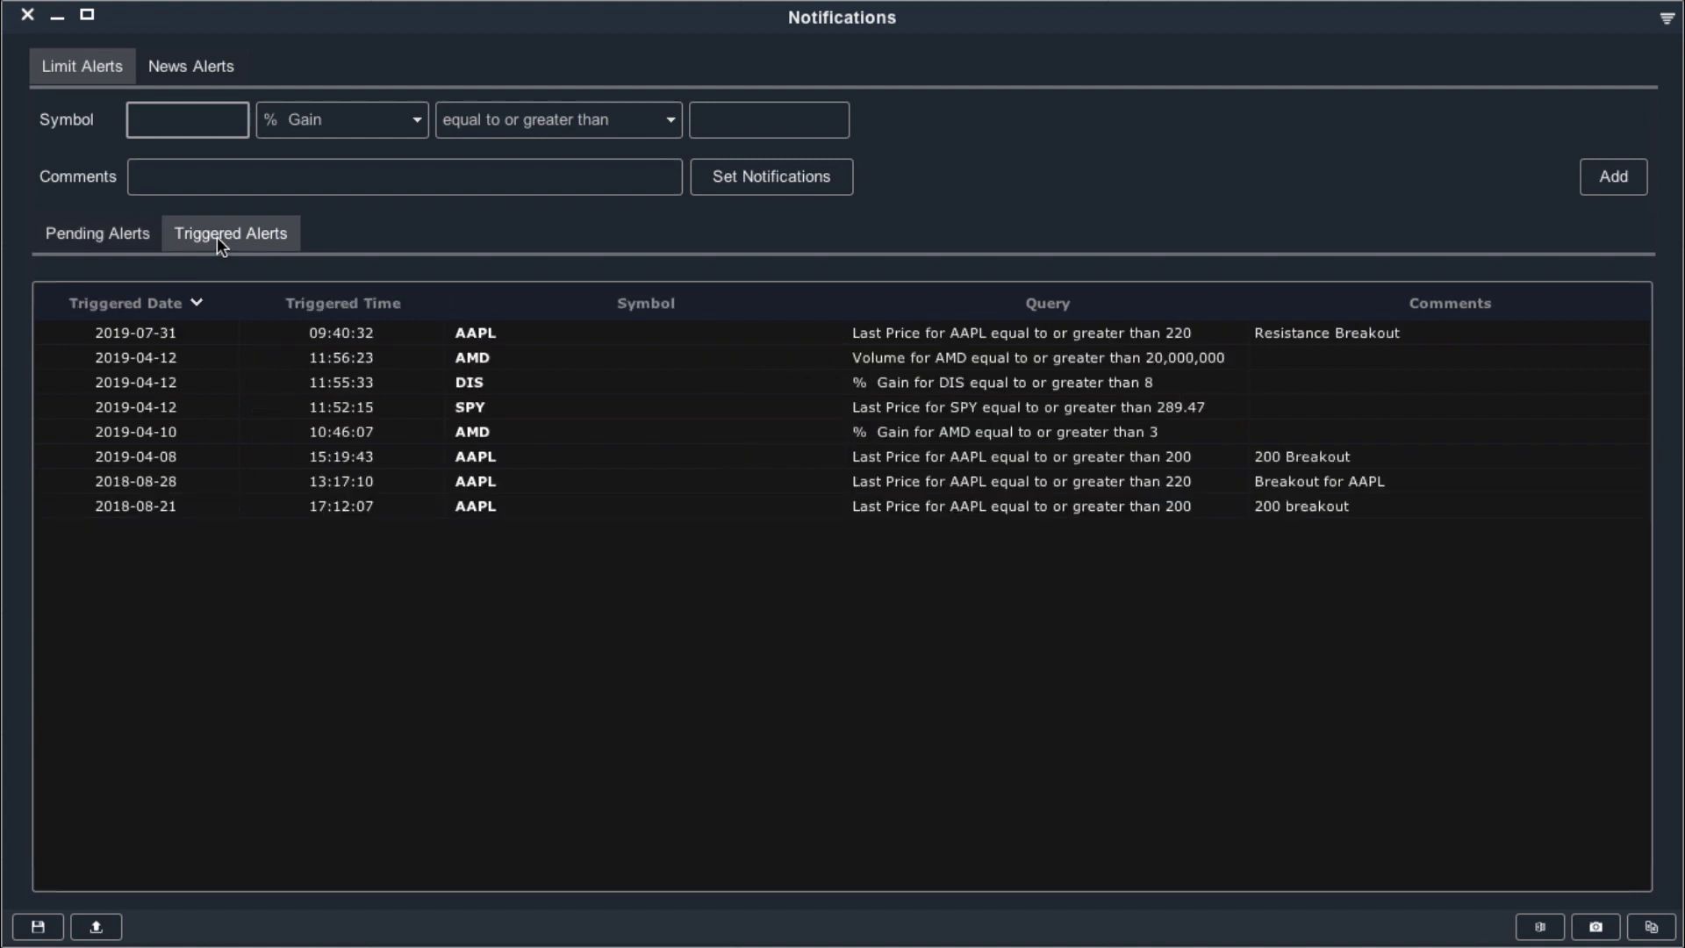
{"action": "left_click", "coordinate": [179, 333]}
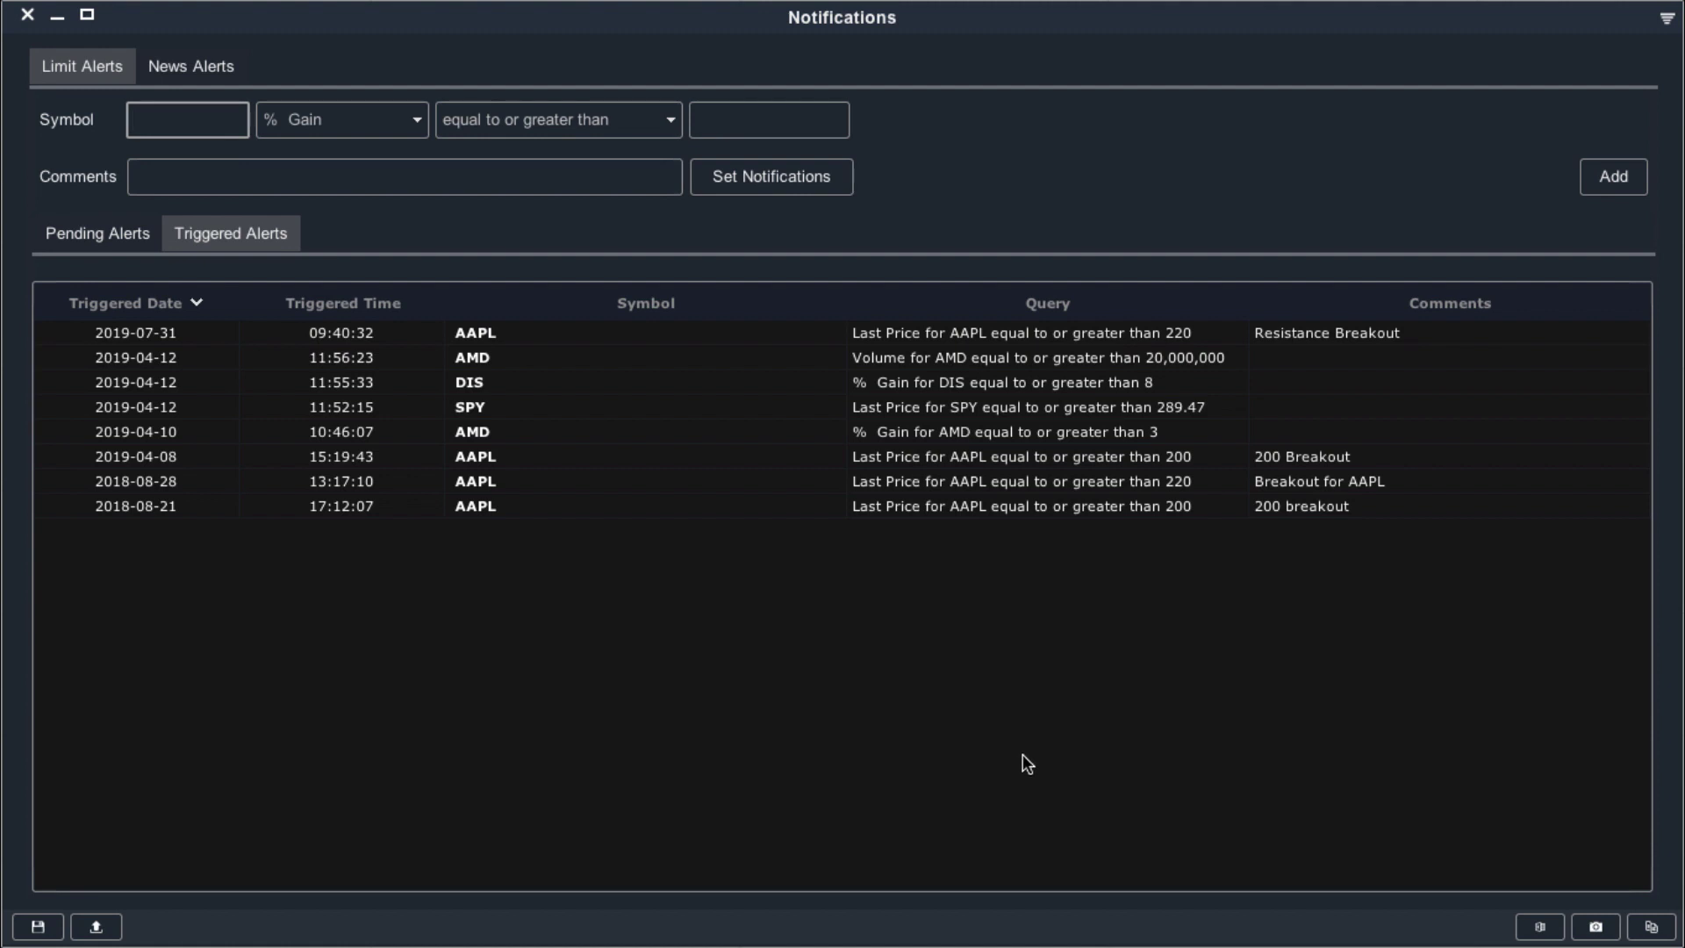
Start an AAPL news alert watching only News and Filings, with Promo and Earnings unchecked
{"action": "left_click", "coordinate": [191, 65]}
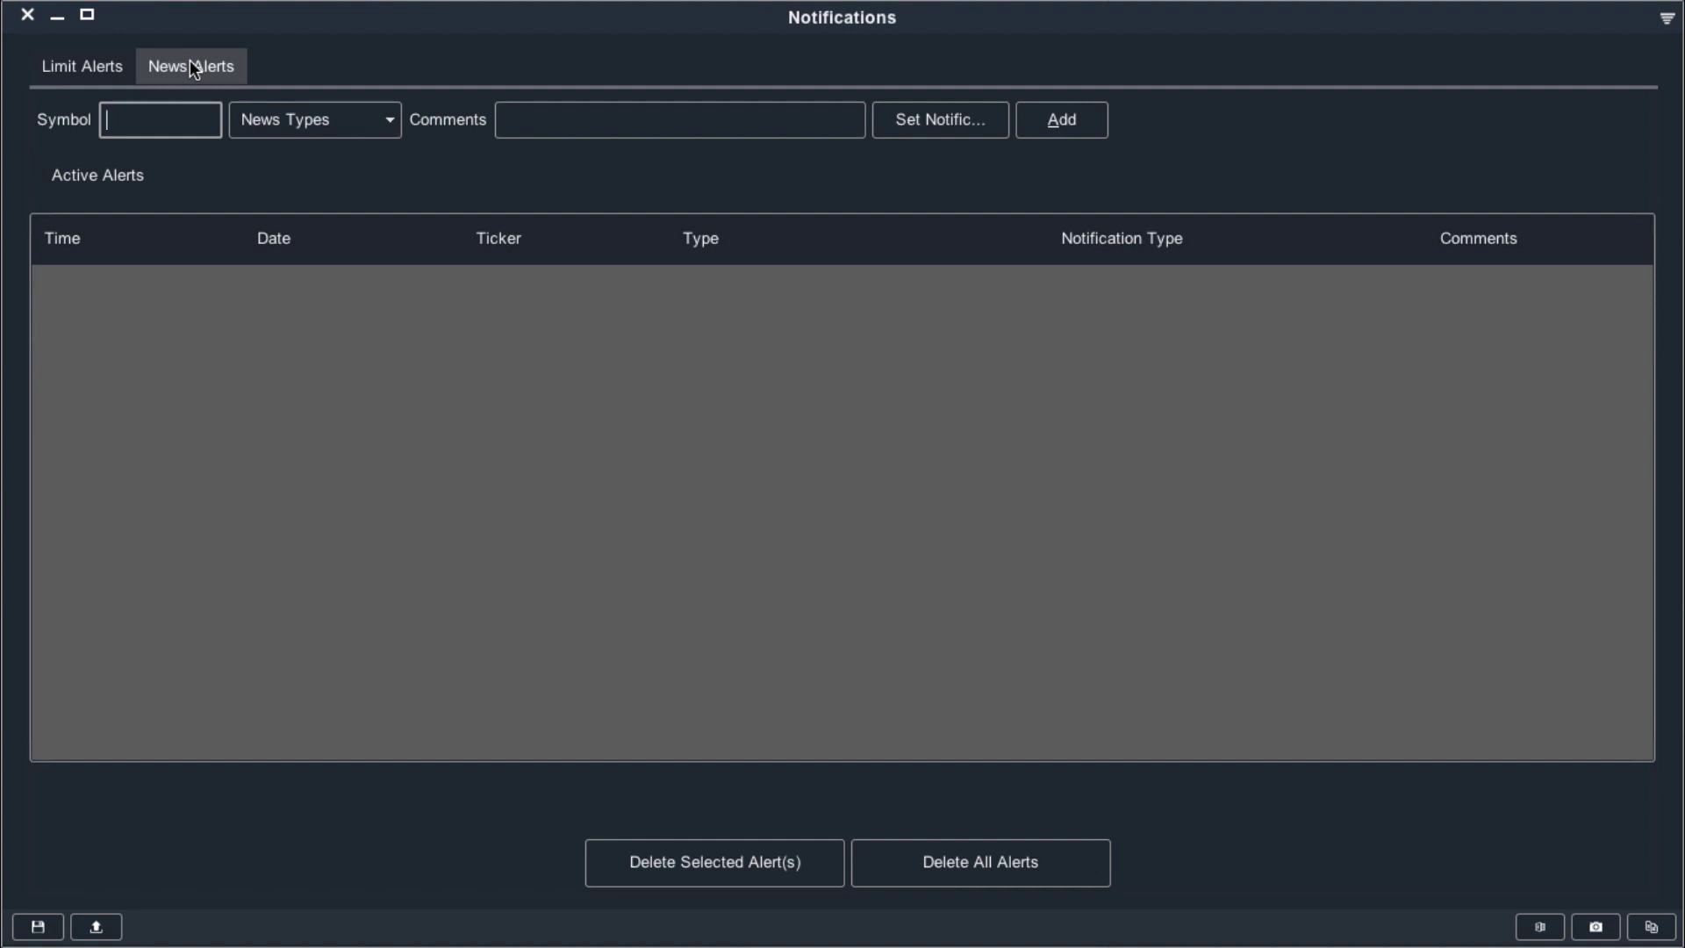
{"action": "type", "text": "AAPL"}
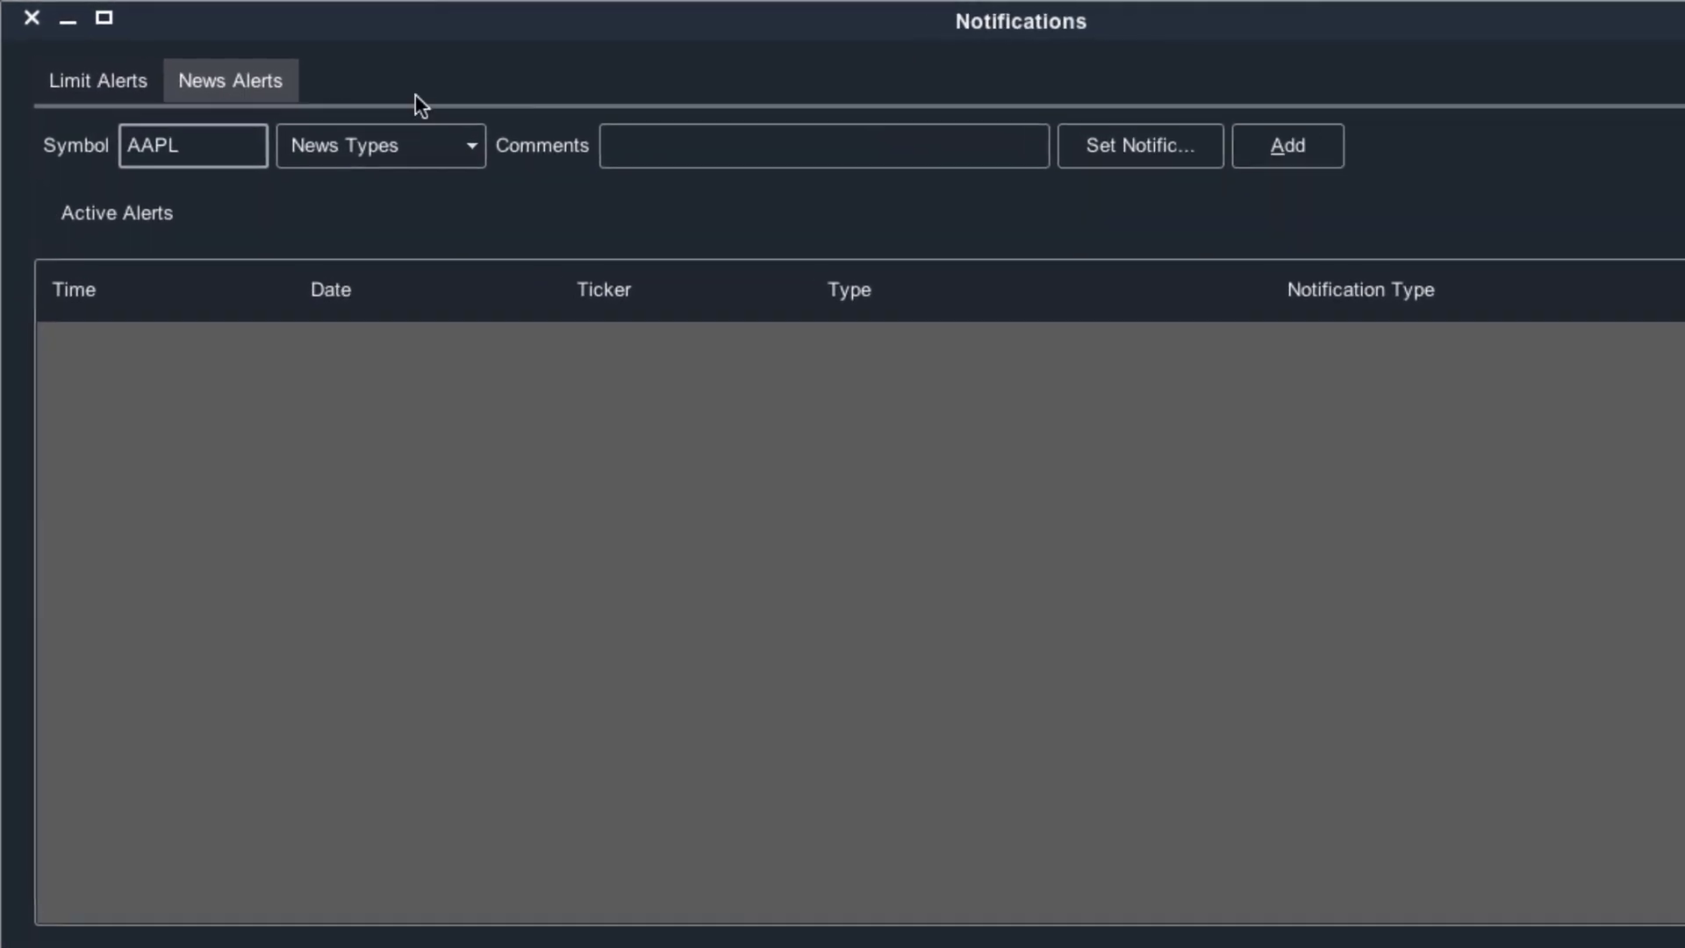
{"action": "left_click", "coordinate": [381, 147]}
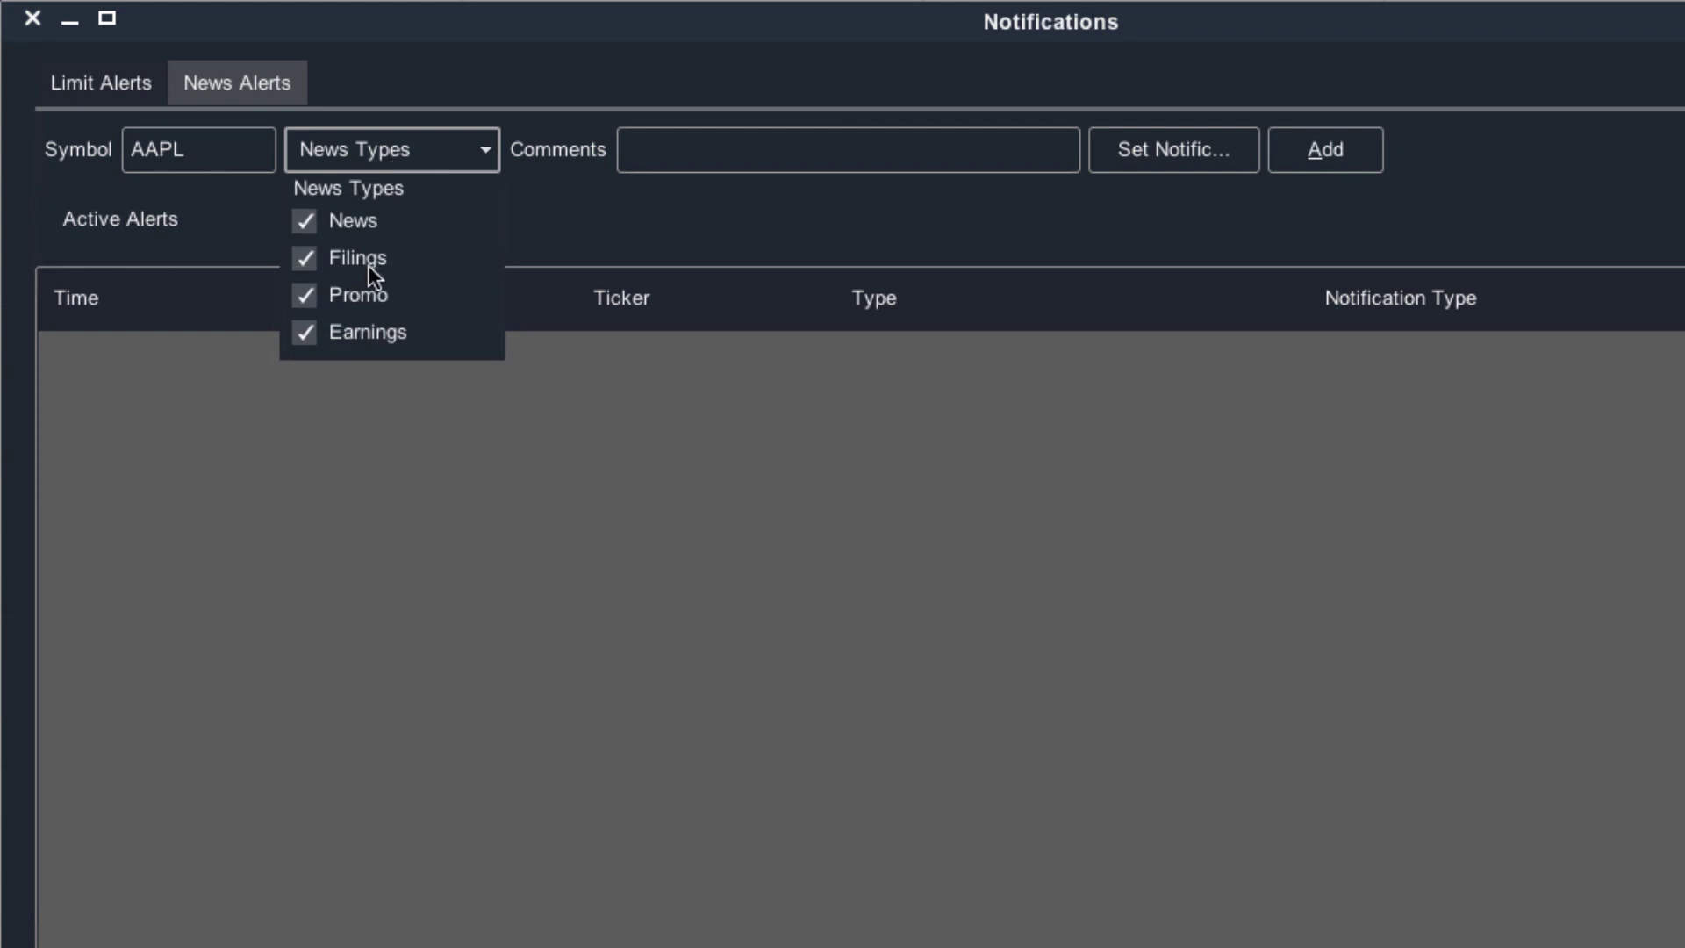
{"action": "left_click", "coordinate": [367, 289]}
{"action": "left_click", "coordinate": [370, 327]}
{"action": "left_click", "coordinate": [726, 133]}
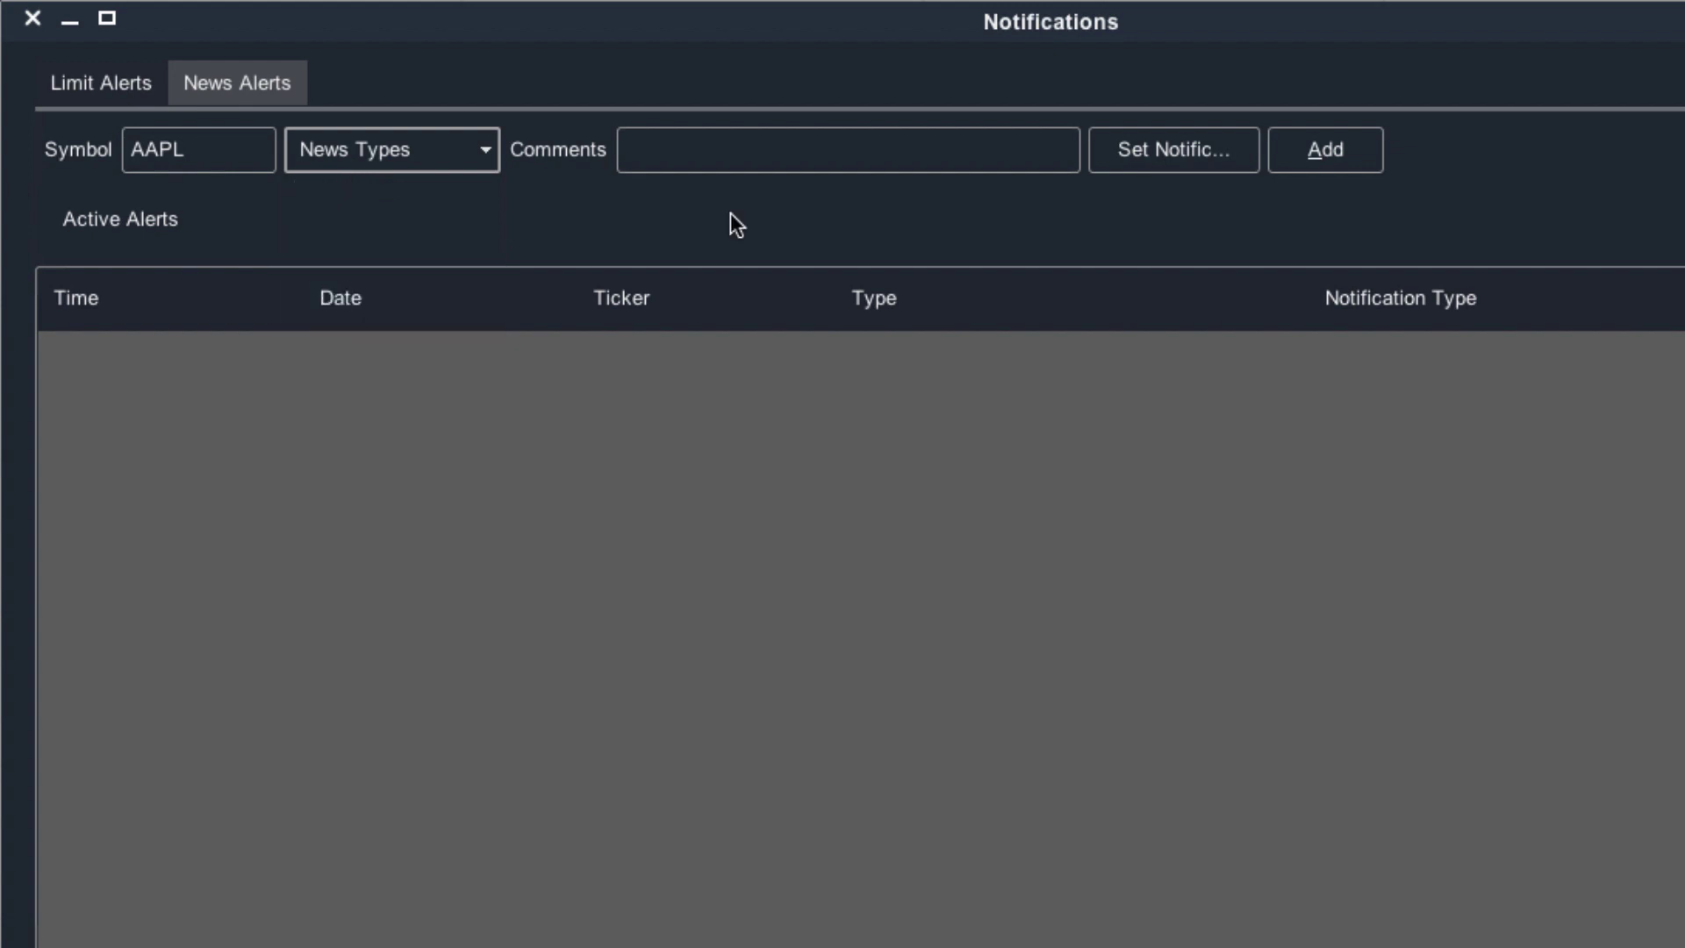
Comment the news alert 'Insider Buying and Selling', keep default notifications, and add it
{"action": "left_click", "coordinate": [729, 138]}
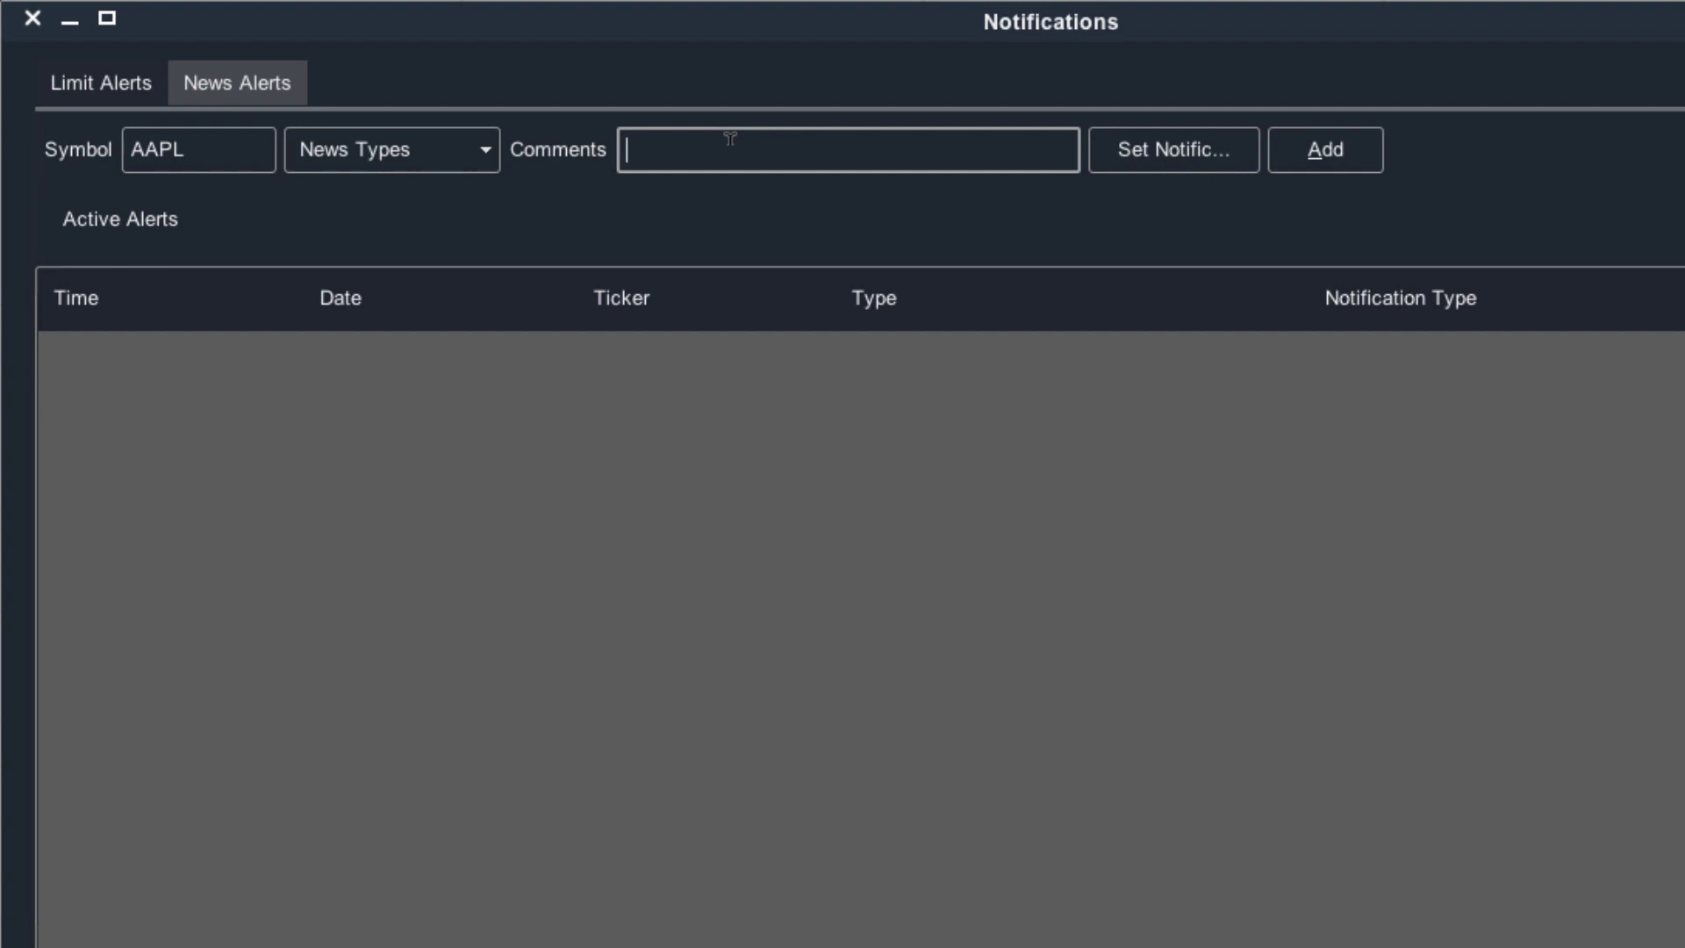
{"action": "type", "text": "Insider Buying and Selling"}
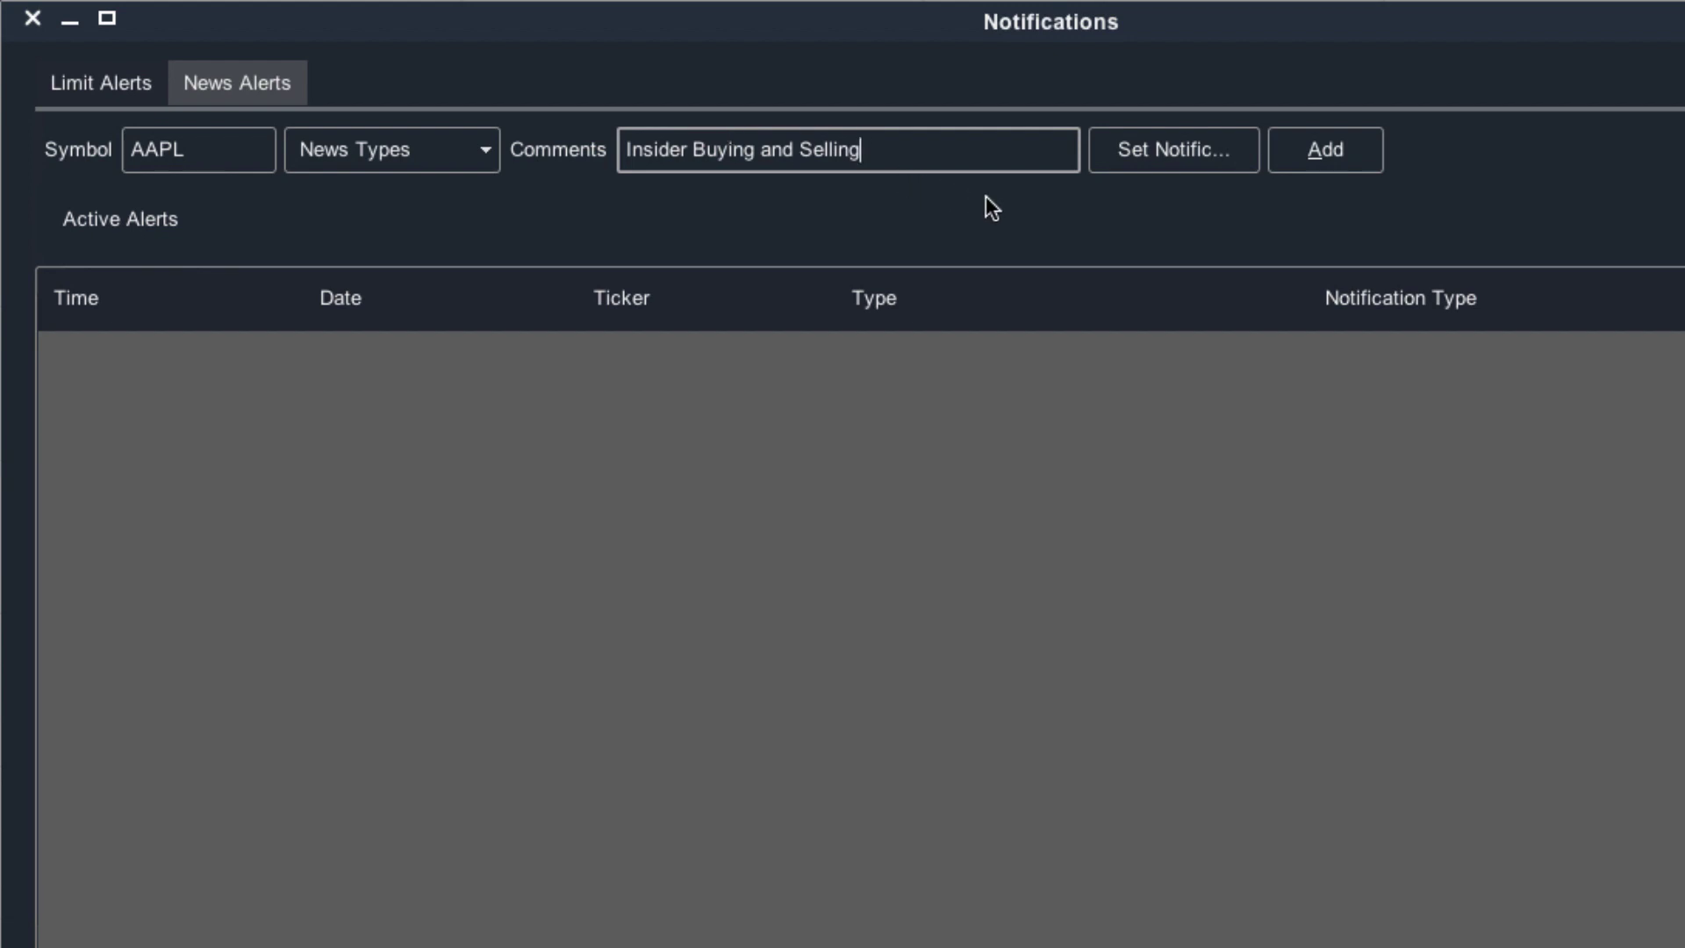
{"action": "left_click", "coordinate": [1175, 156]}
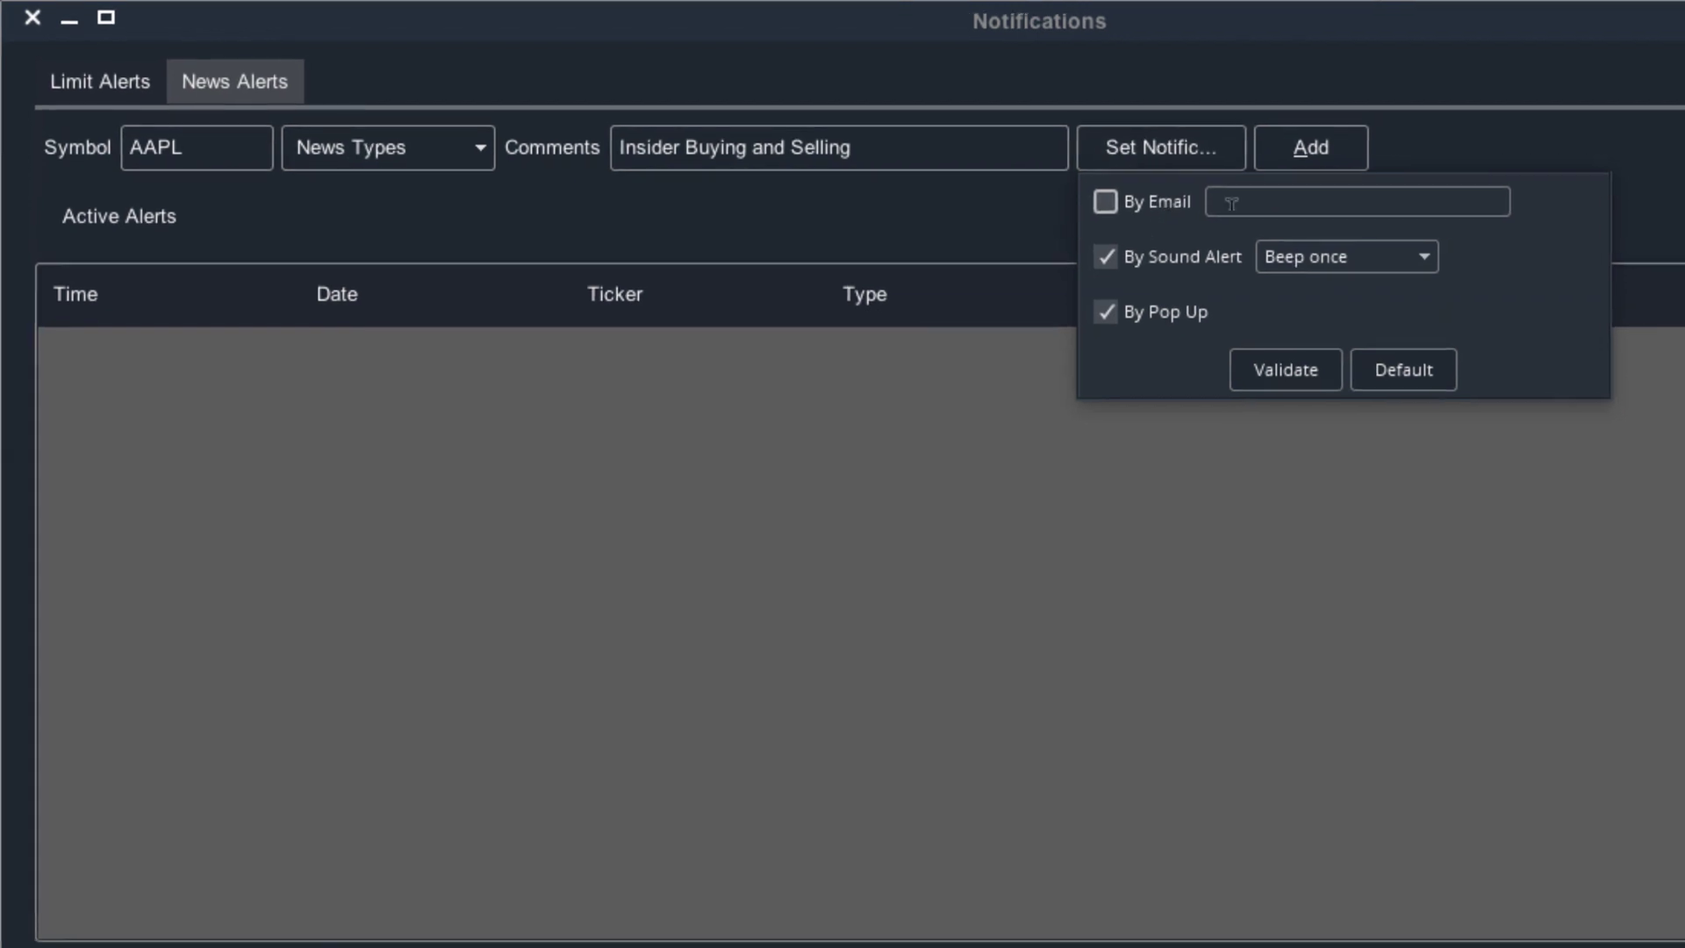
{"action": "left_click", "coordinate": [1552, 132]}
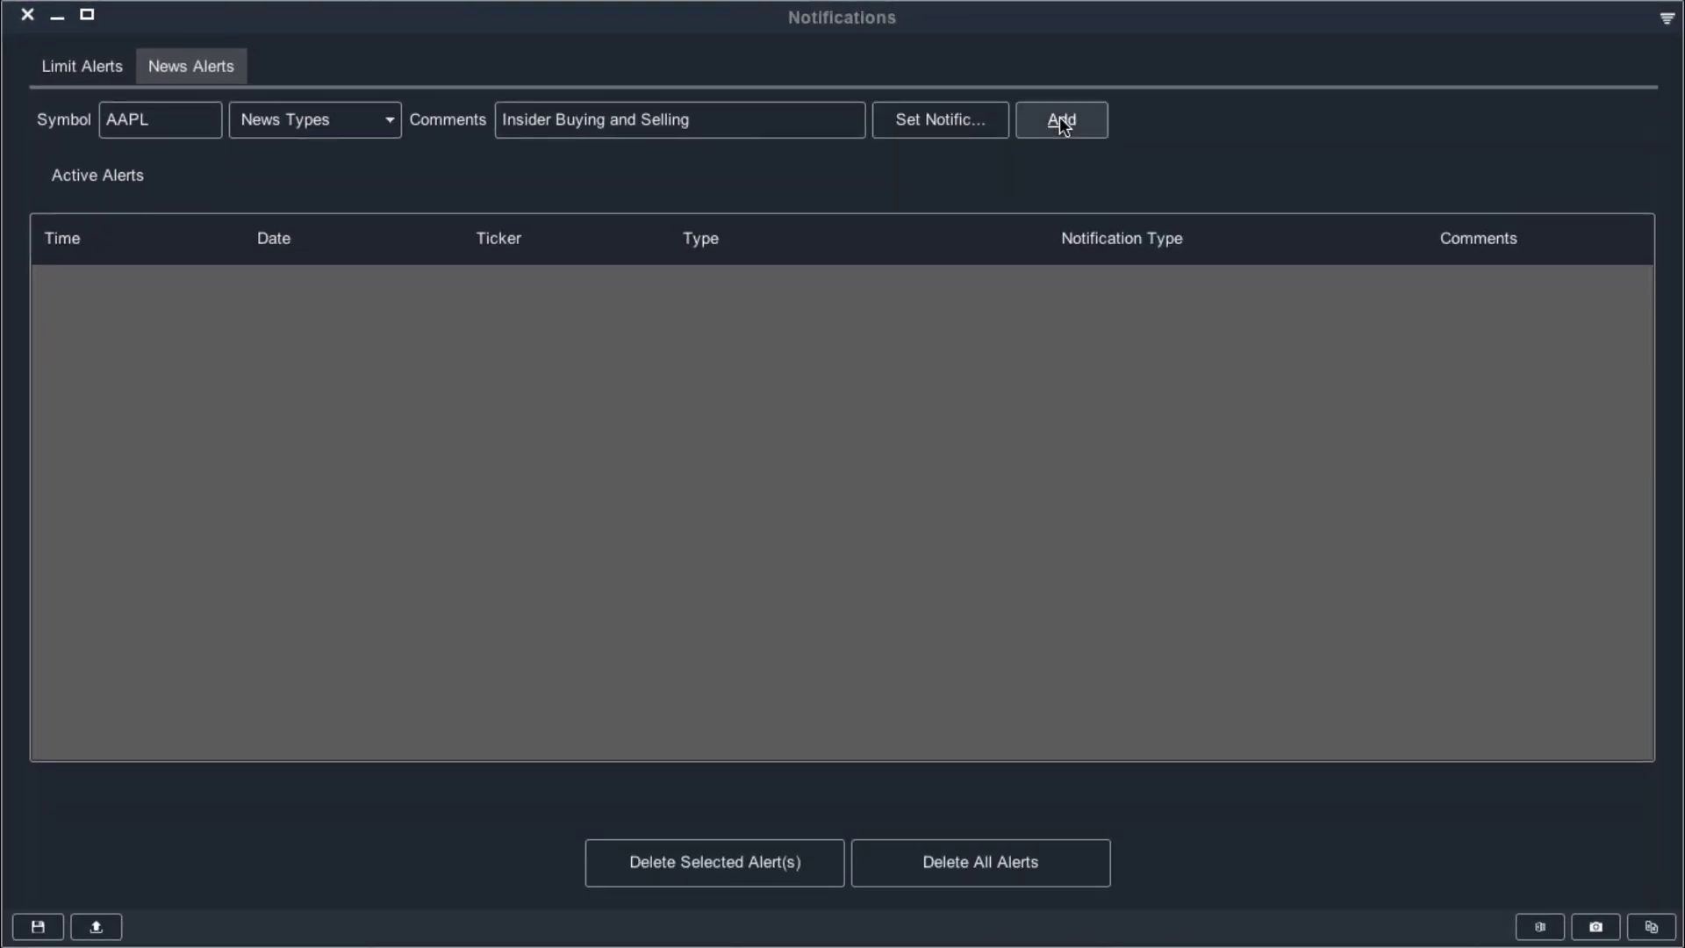
{"action": "left_click", "coordinate": [1062, 124]}
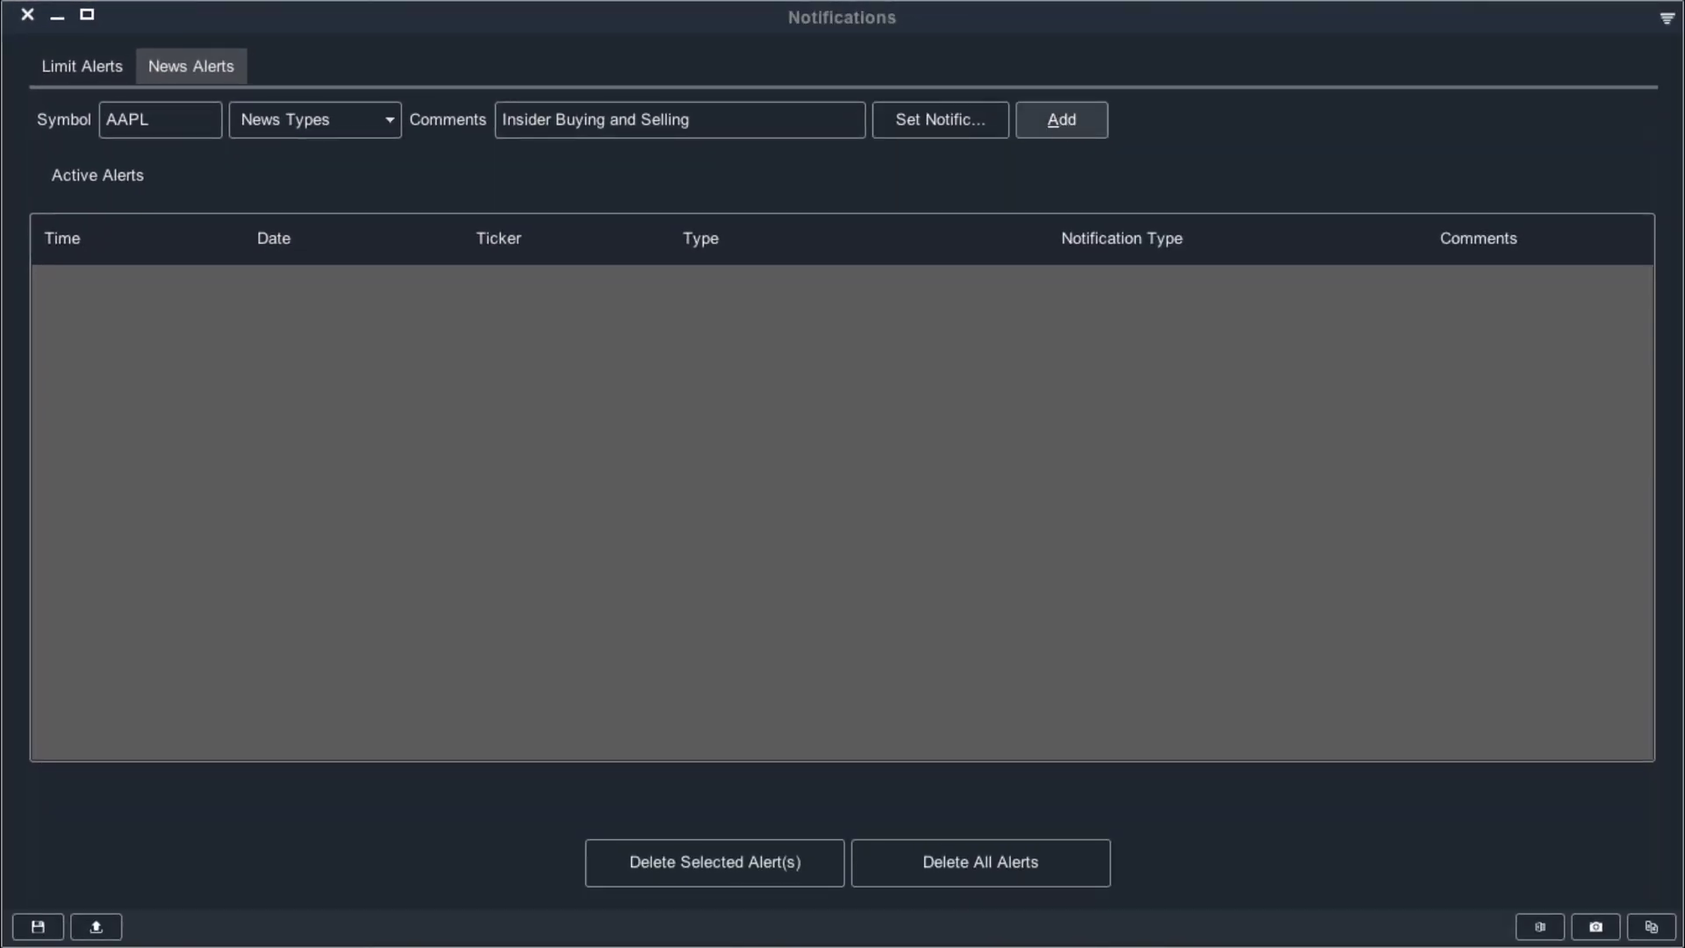